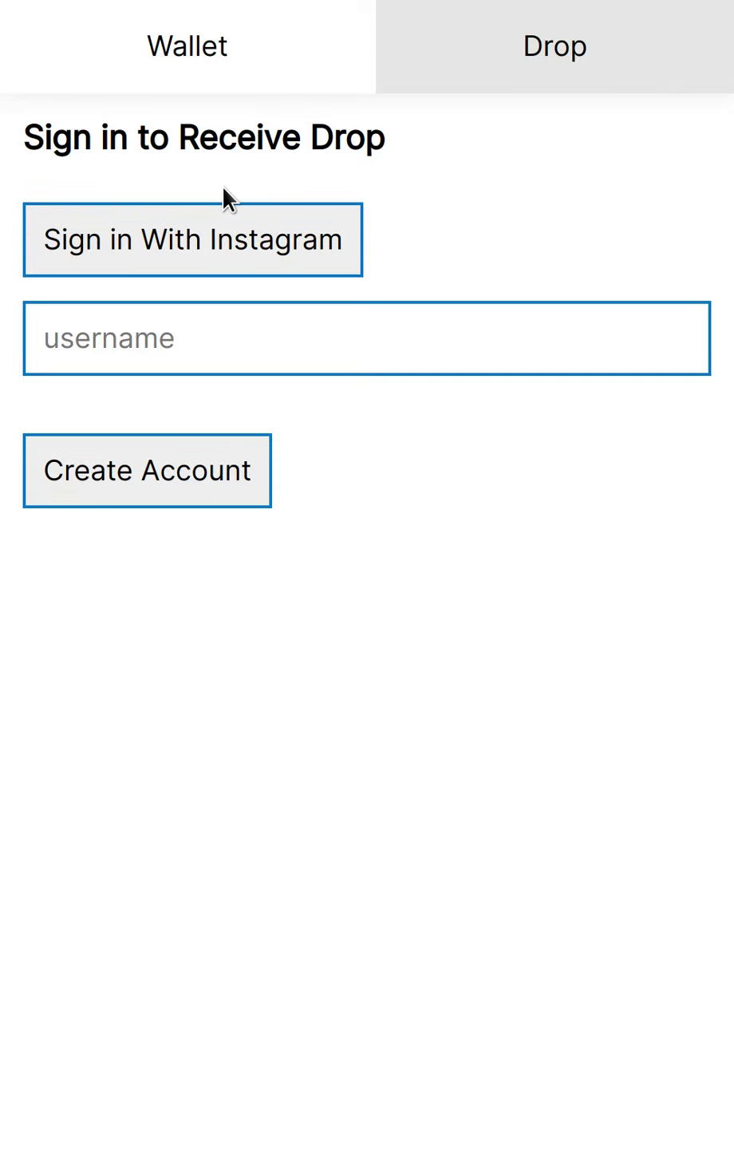
- Sign in with Instagram and authorize the requested profile and media access to receive the drop
{"action": "left_click", "coordinate": [139, 257]}
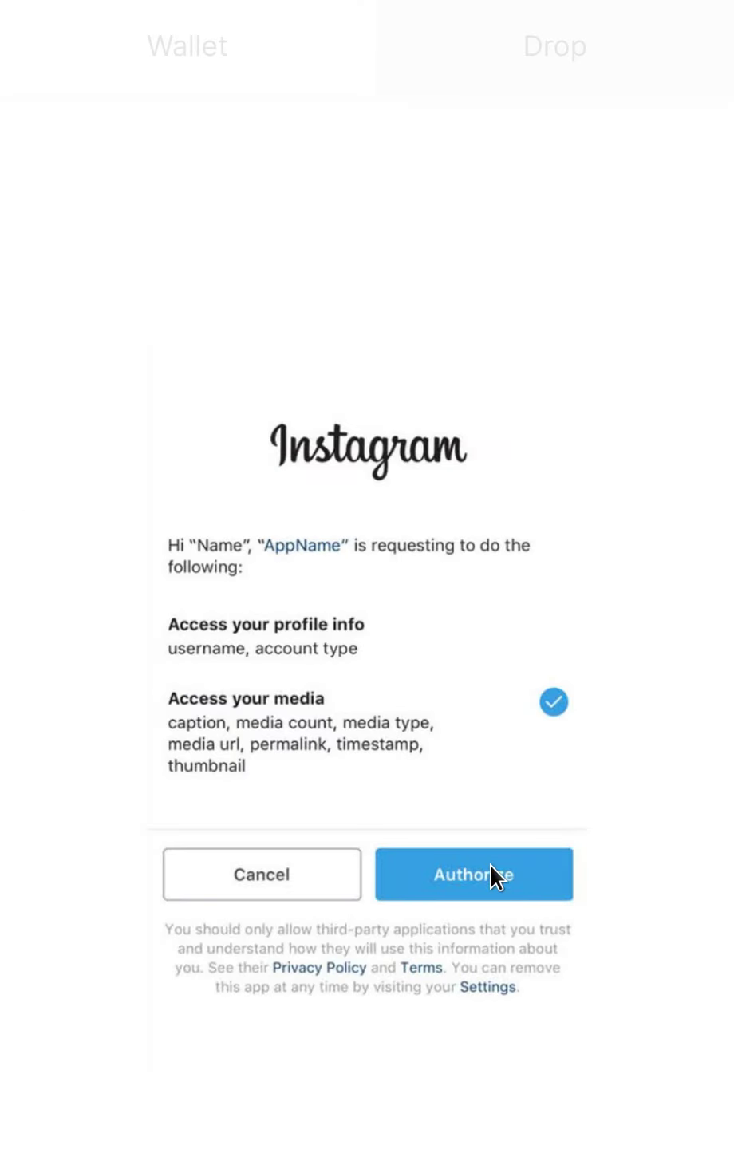
{"action": "left_click", "coordinate": [466, 880]}
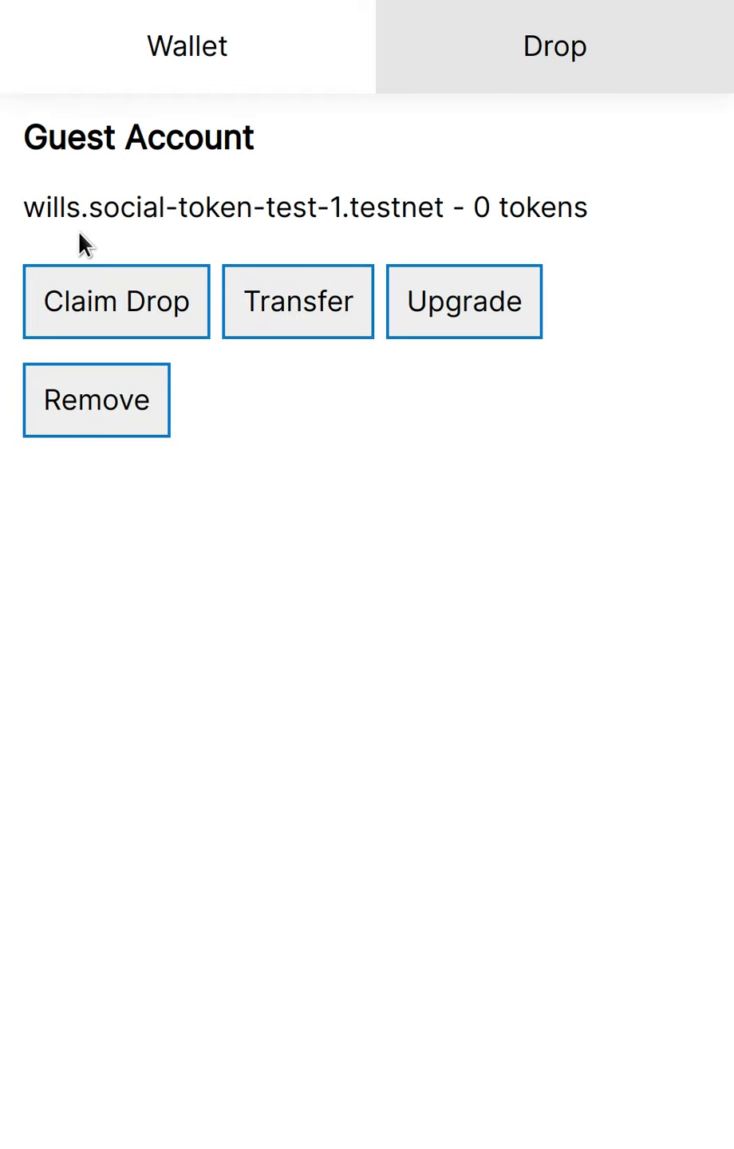
- Copy the guest account ID and look it up on the NEAR testnet Explorer
{"action": "left_click_drag", "start_coordinate": [21, 206], "coordinate": [443, 197]}
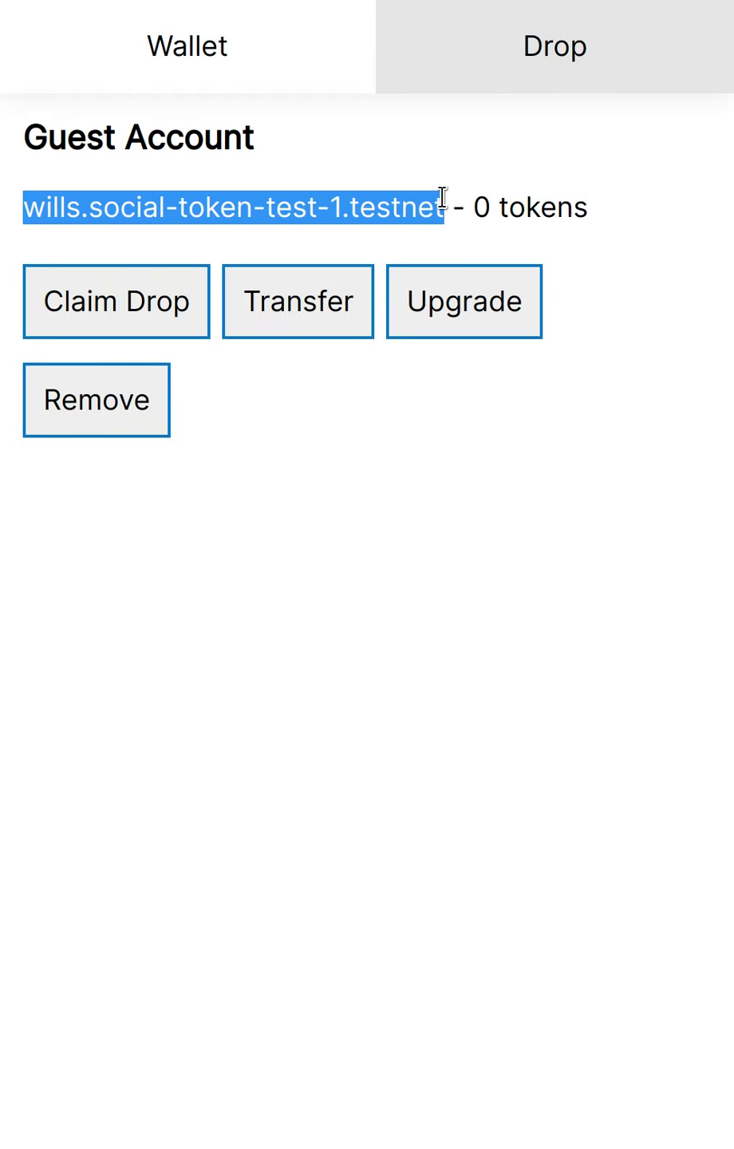
{"action": "right_click", "coordinate": [424, 204]}
{"action": "left_click", "coordinate": [489, 229]}
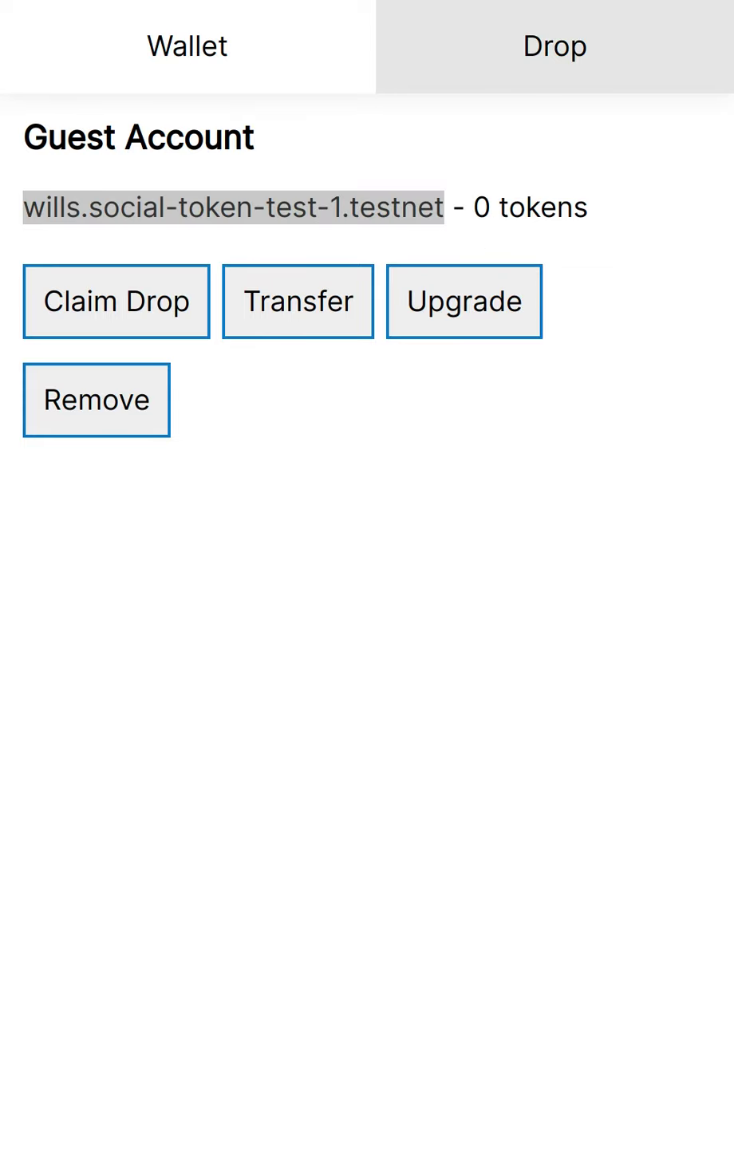
{"action": "type", "text": "explo"}
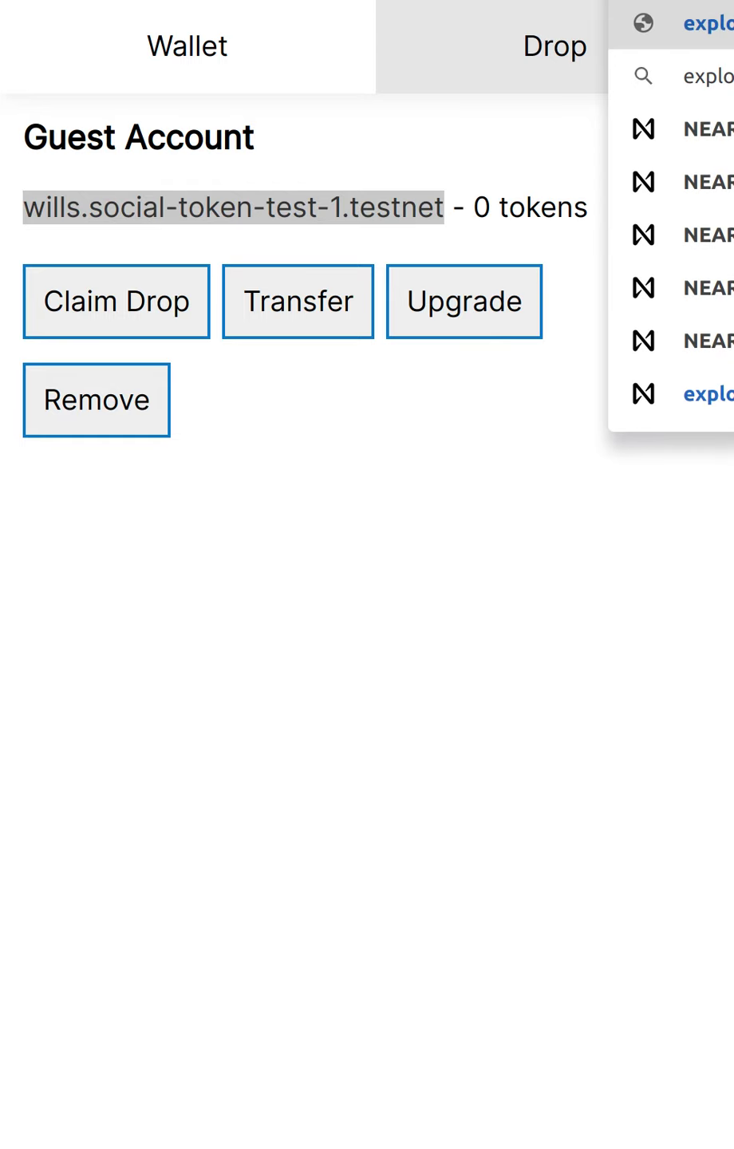
{"action": "key", "text": "Return"}
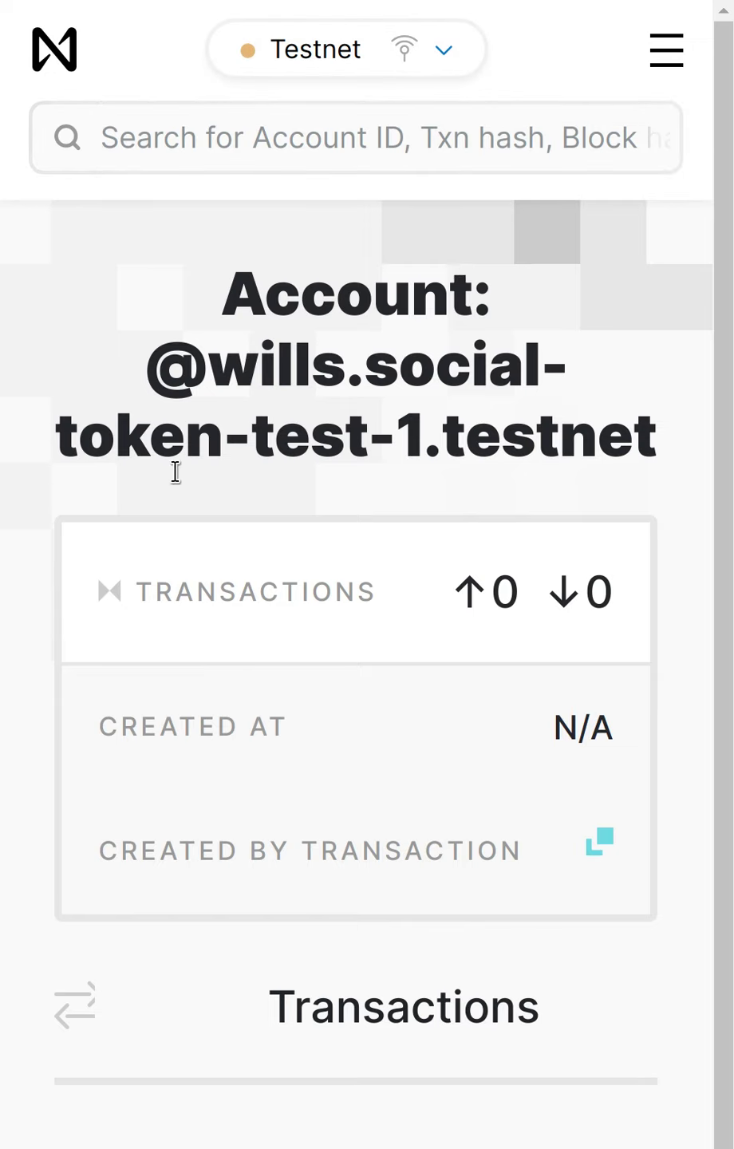
{"action": "left_click", "coordinate": [176, 143]}
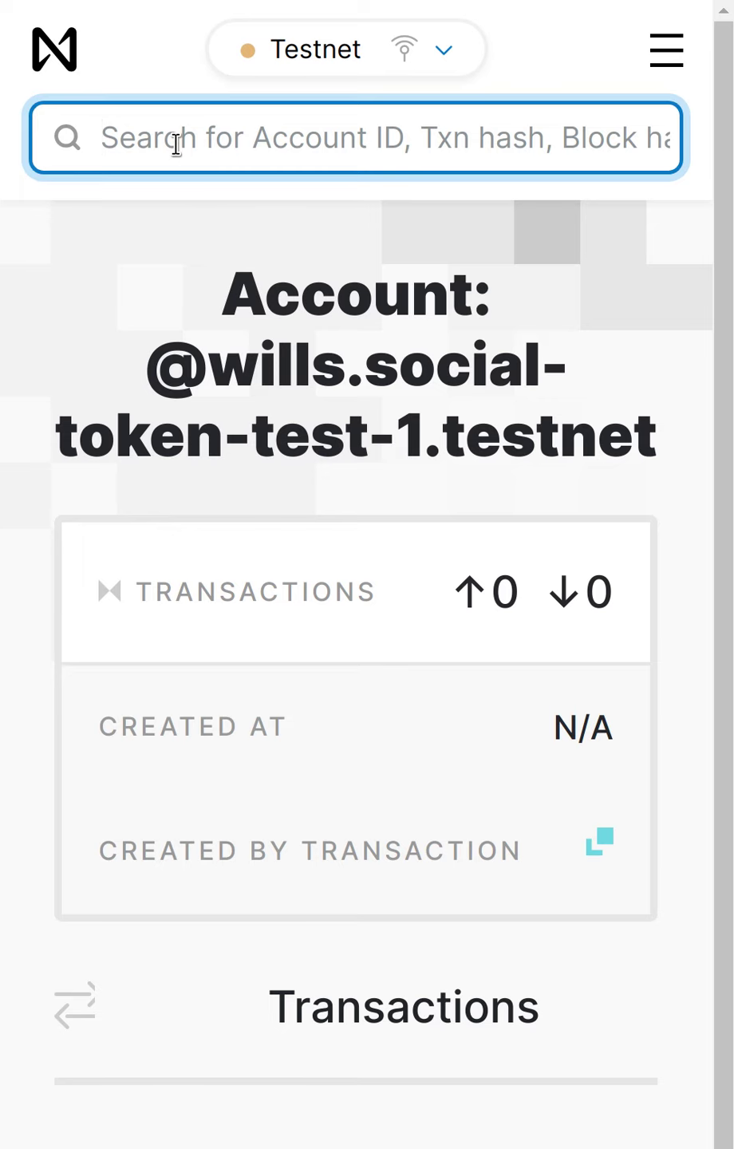
{"action": "key", "text": "ctrl+v"}
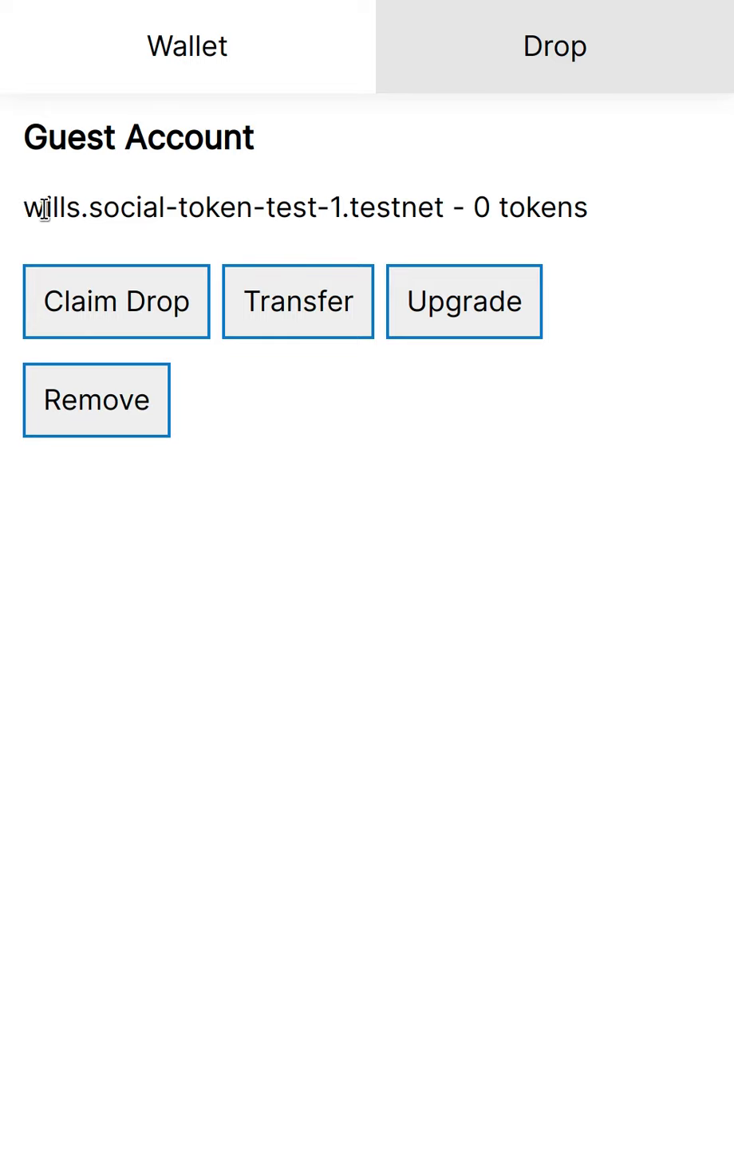
- Claim the token drop for the guest account and upgrade it to a wallet account
{"action": "left_click_drag", "start_coordinate": [24, 209], "coordinate": [448, 211]}
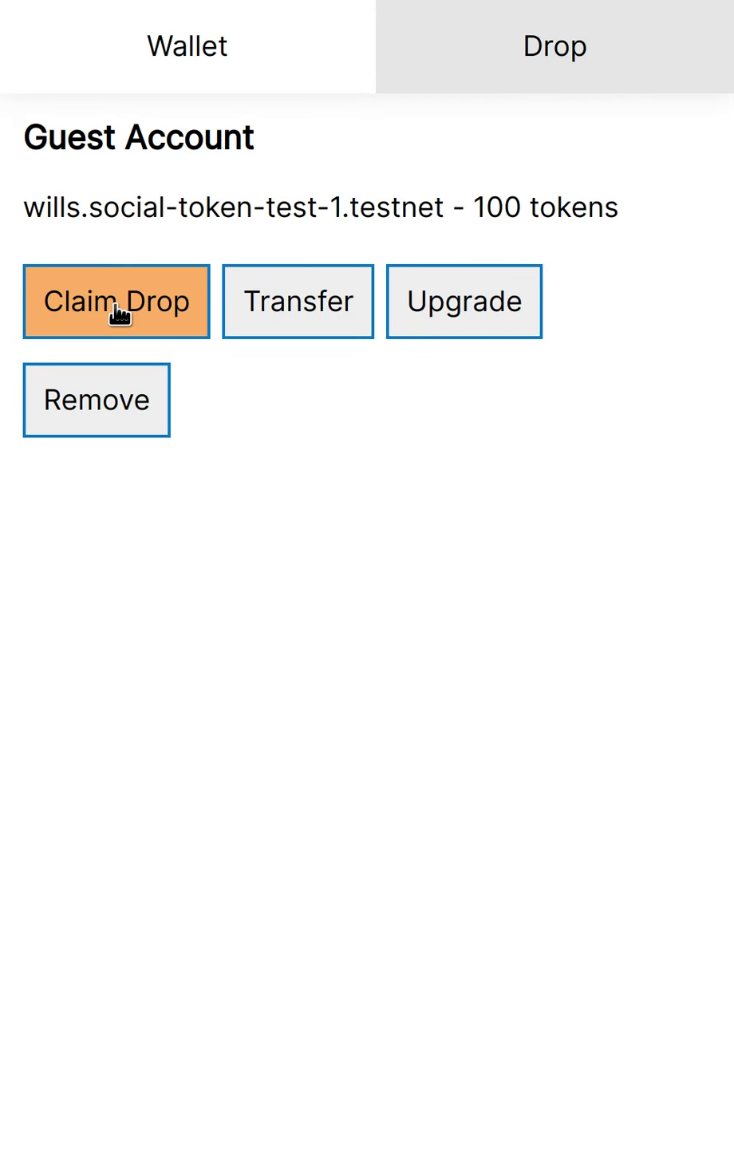
{"action": "left_click_drag", "start_coordinate": [476, 206], "coordinate": [616, 214]}
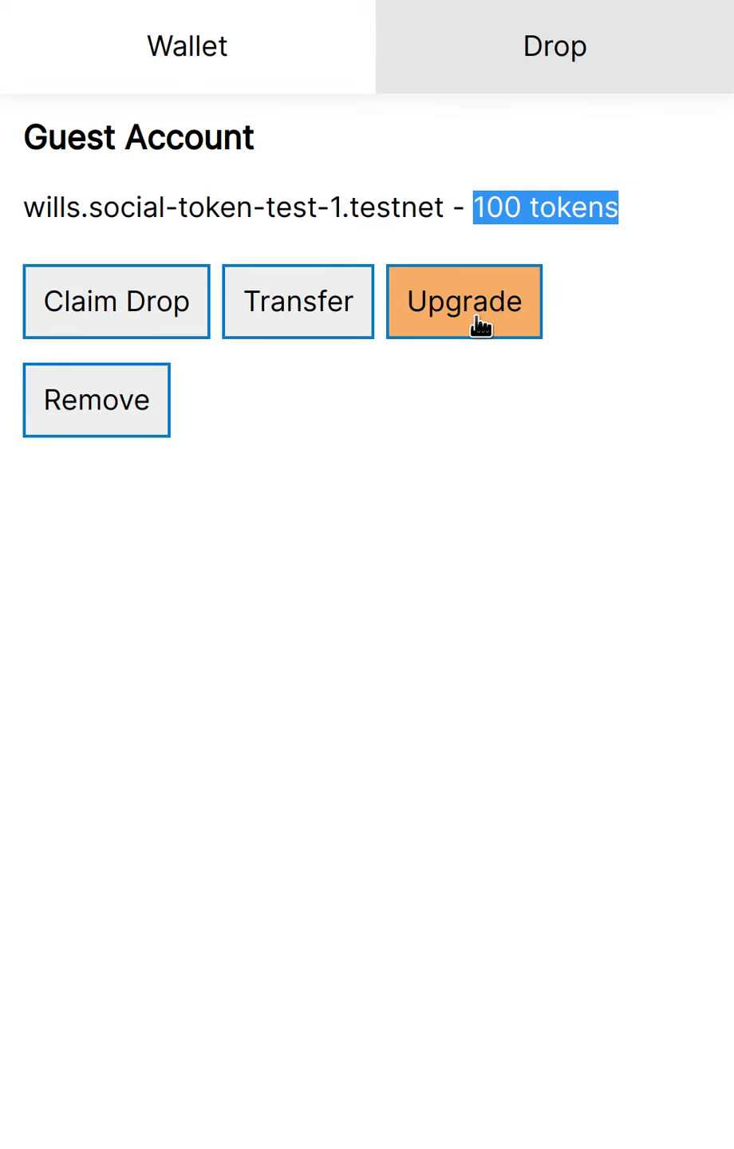
{"action": "left_click", "coordinate": [537, 230]}
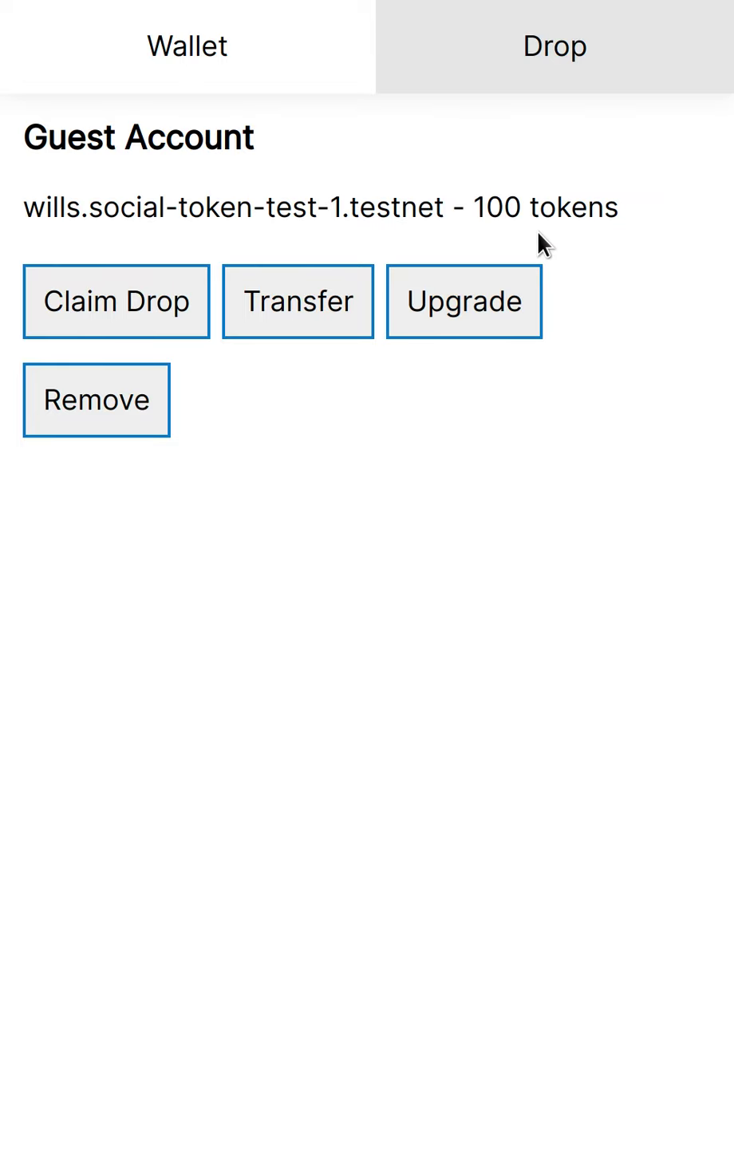
{"action": "left_click_drag", "start_coordinate": [474, 209], "coordinate": [528, 220]}
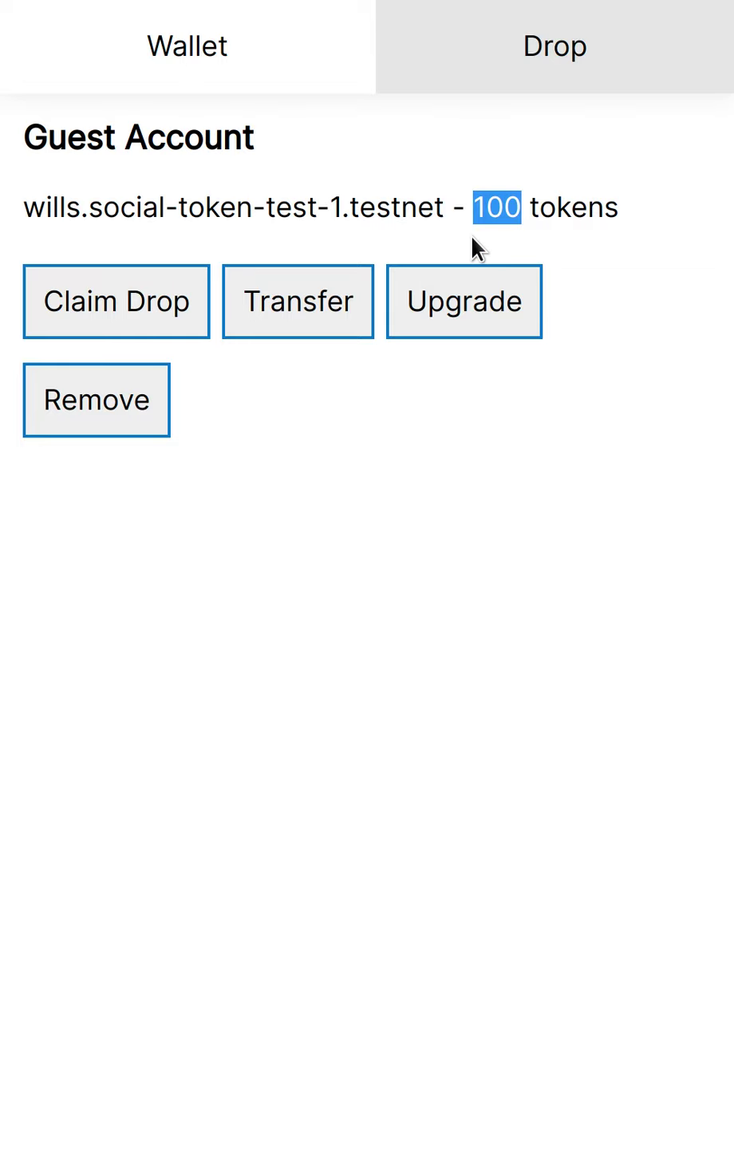
{"action": "mouse_move", "coordinate": [453, 209]}
{"action": "left_mouse_down"}
{"action": "mouse_move", "coordinate": [37, 214]}
{"action": "mouse_move", "coordinate": [428, 233]}
{"action": "mouse_move", "coordinate": [449, 213]}
{"action": "left_mouse_up"}
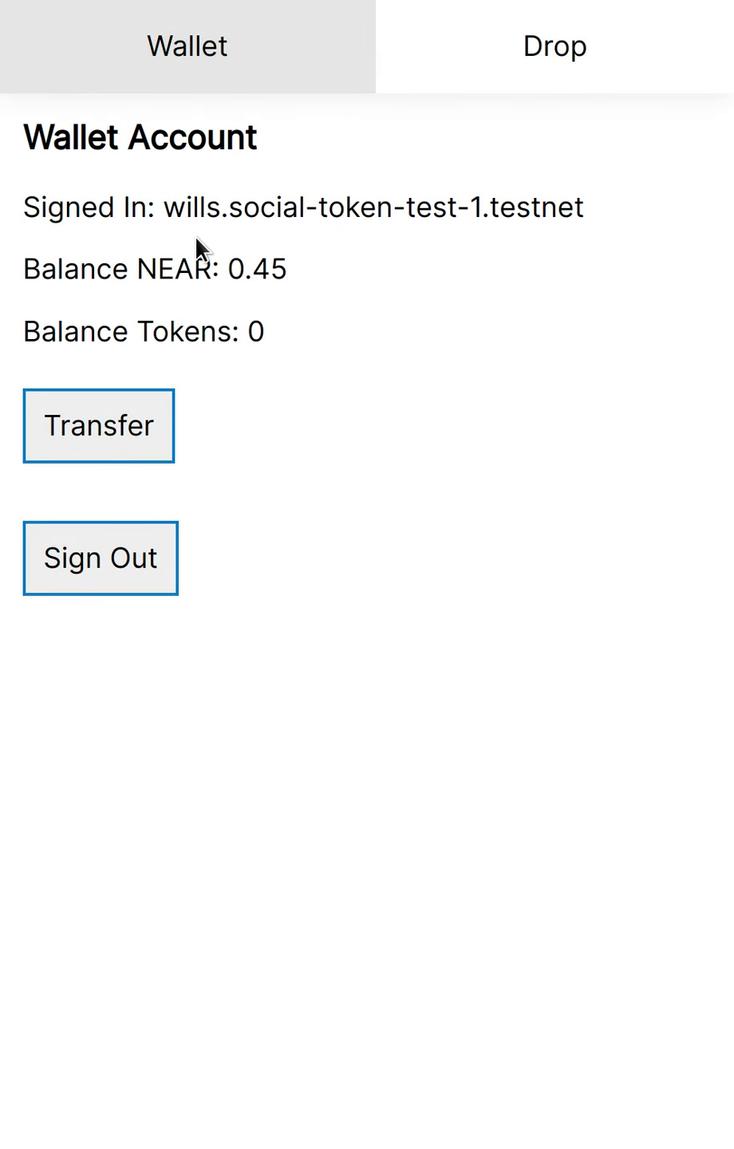
- Look up the upgraded wallet account on the NEAR testnet Explorer and examine its native balance and creation details
{"action": "left_click_drag", "start_coordinate": [169, 209], "coordinate": [590, 206]}
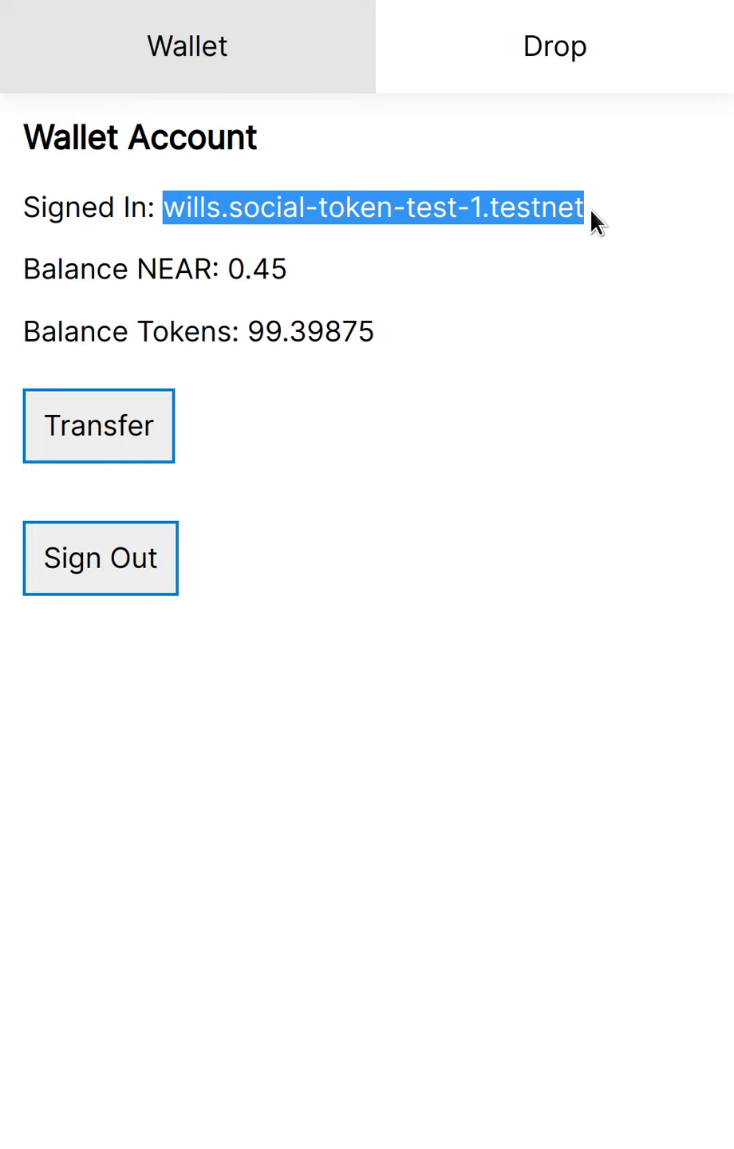
{"action": "left_click", "coordinate": [546, 0]}
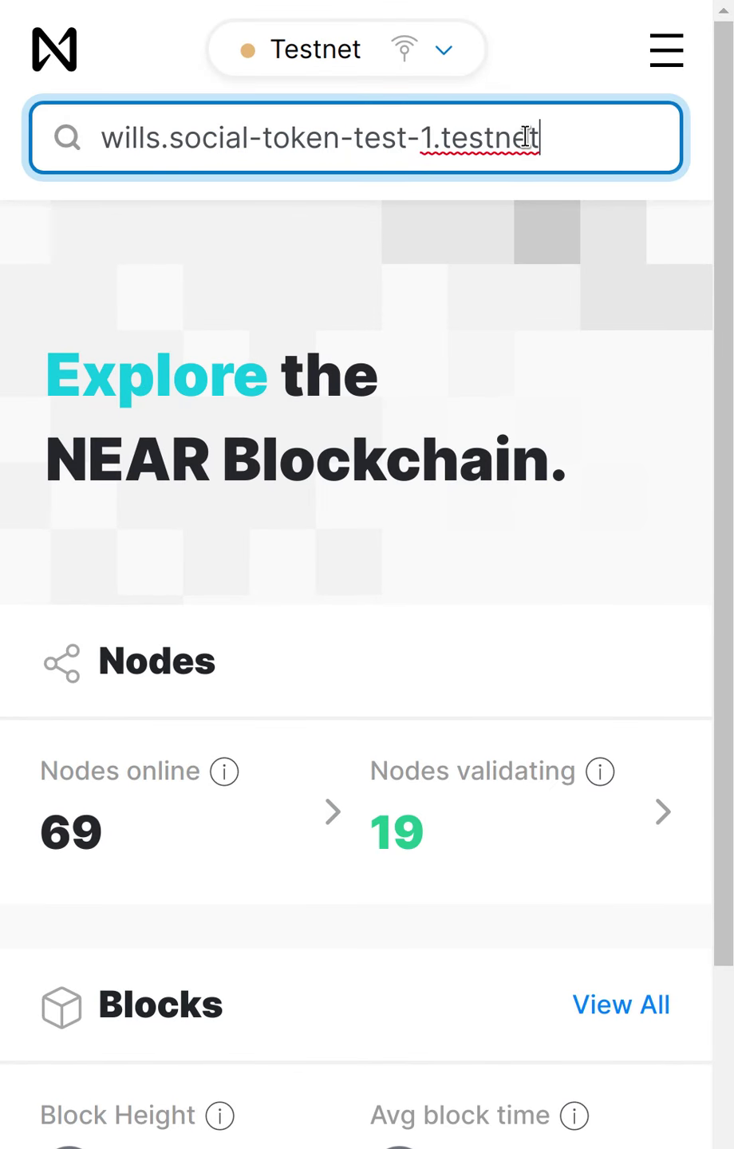
{"action": "key", "text": "Return"}
{"action": "scroll", "coordinate": [412, 630], "scroll_direction": "down", "scroll_amount": 5}
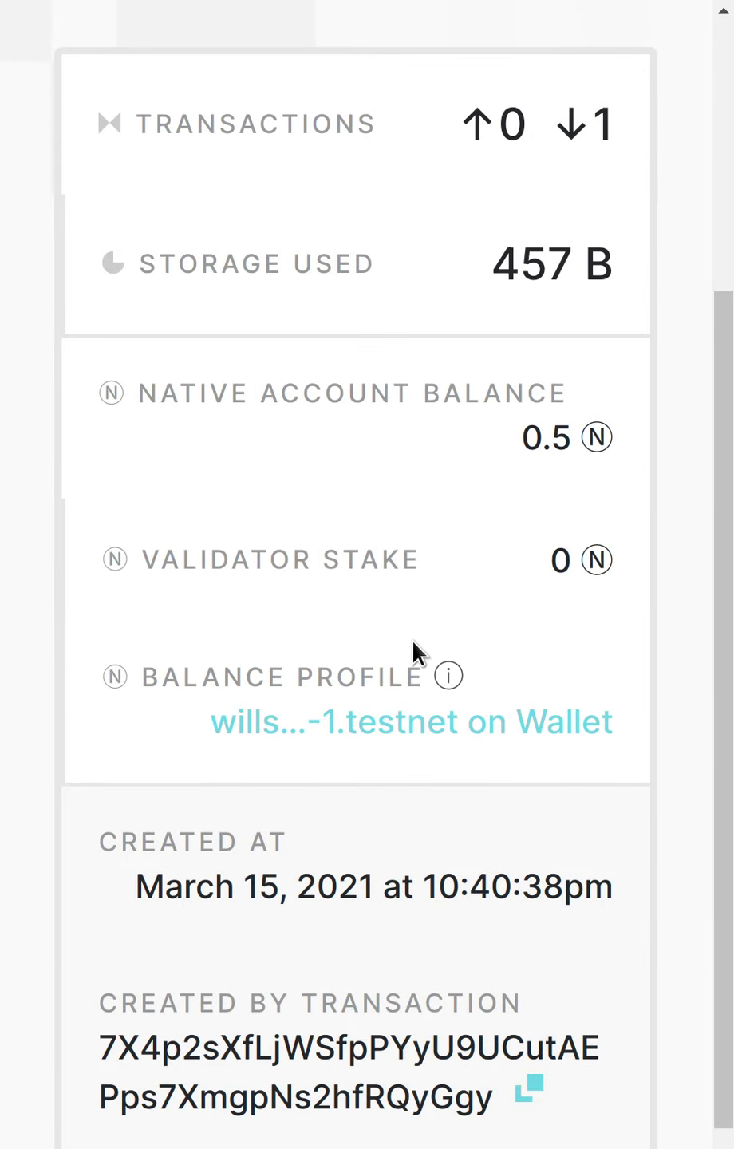
{"action": "scroll", "coordinate": [399, 655], "scroll_direction": "down", "scroll_amount": 3}
{"action": "scroll", "coordinate": [378, 687], "scroll_direction": "up", "scroll_amount": 3}
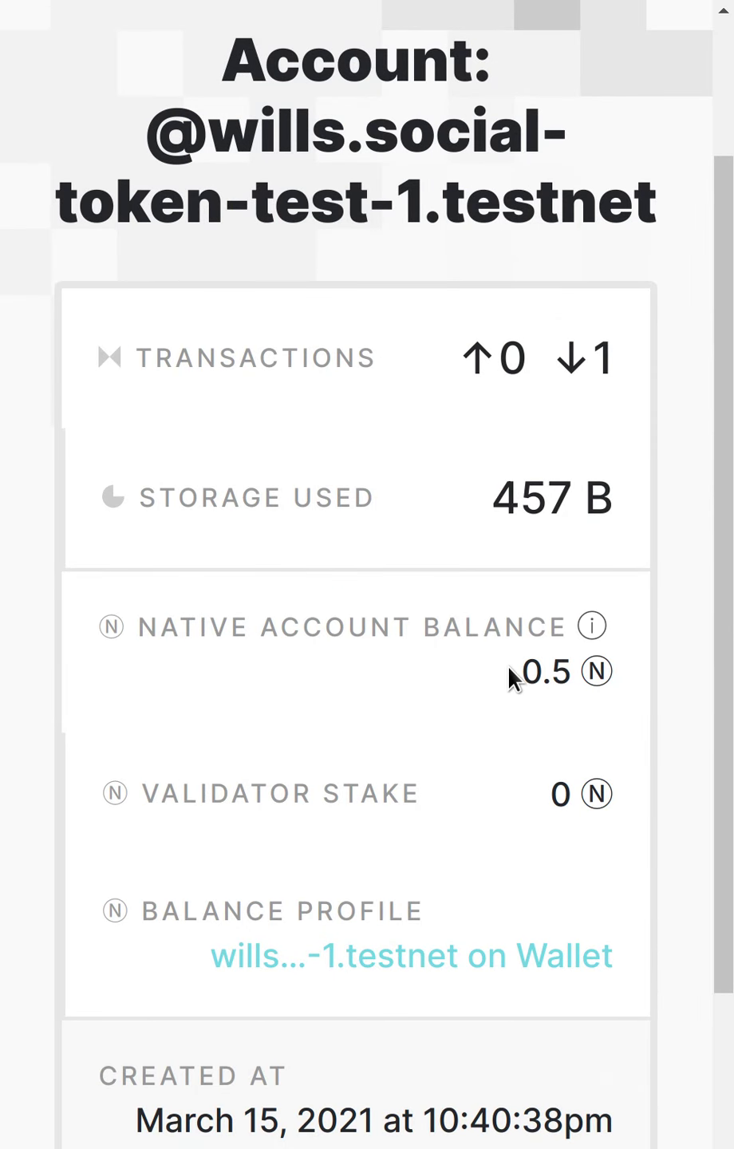
{"action": "left_click_drag", "start_coordinate": [507, 664], "coordinate": [629, 674]}
{"action": "scroll", "coordinate": [370, 885], "scroll_direction": "down", "scroll_amount": 5}
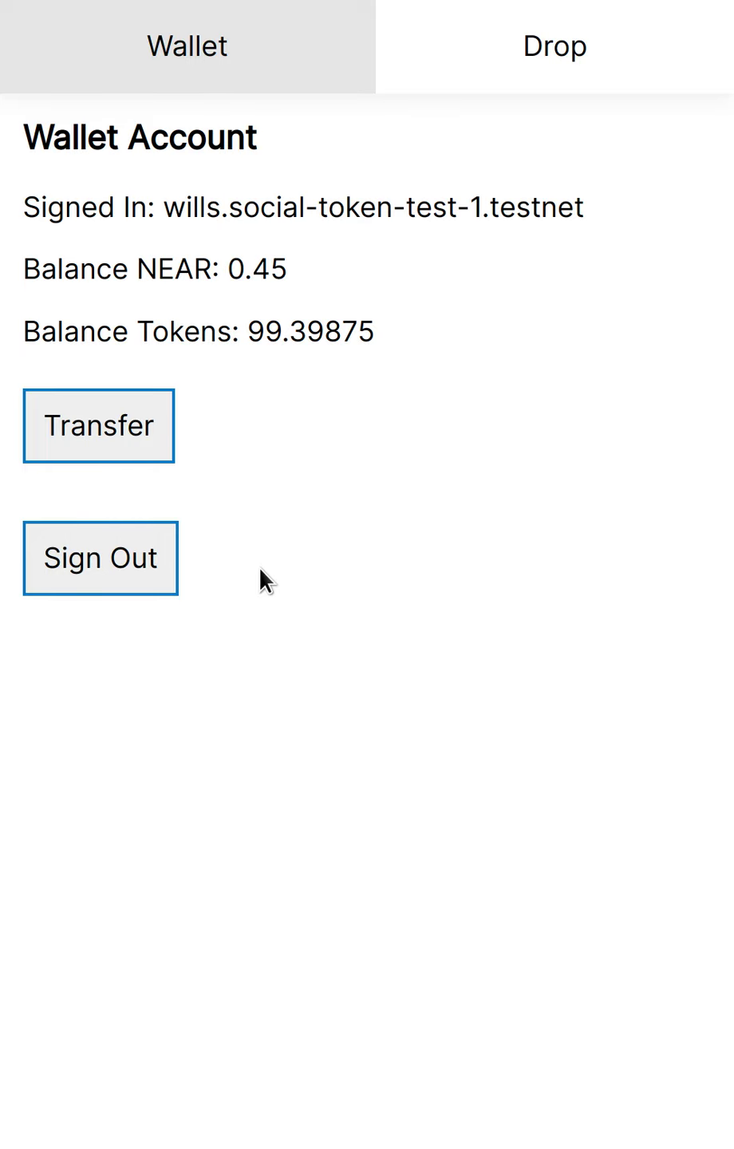
- Review the upgraded wallet account's details in the token app, including its NEAR balance
{"action": "left_click_drag", "start_coordinate": [32, 137], "coordinate": [304, 566]}
{"action": "left_click", "coordinate": [303, 565]}
{"action": "left_click_drag", "start_coordinate": [25, 270], "coordinate": [347, 269]}
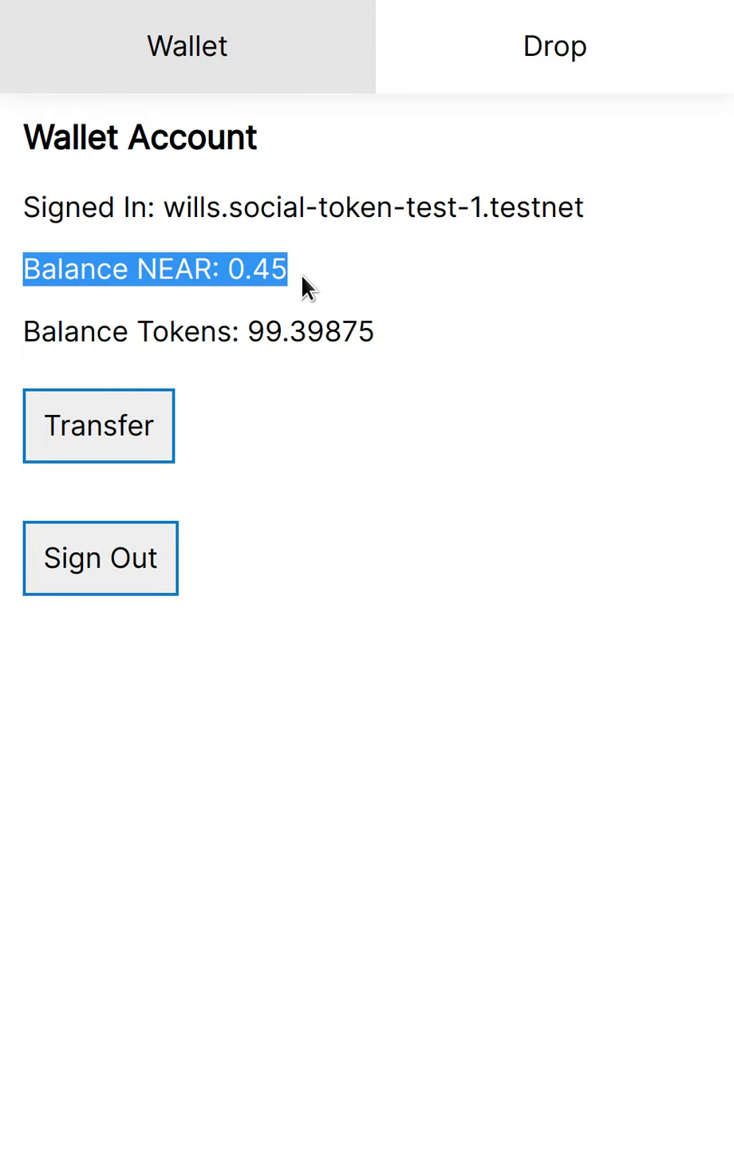
- Create a second guest account for the drop by entering a new username
{"action": "left_click", "coordinate": [534, 69]}
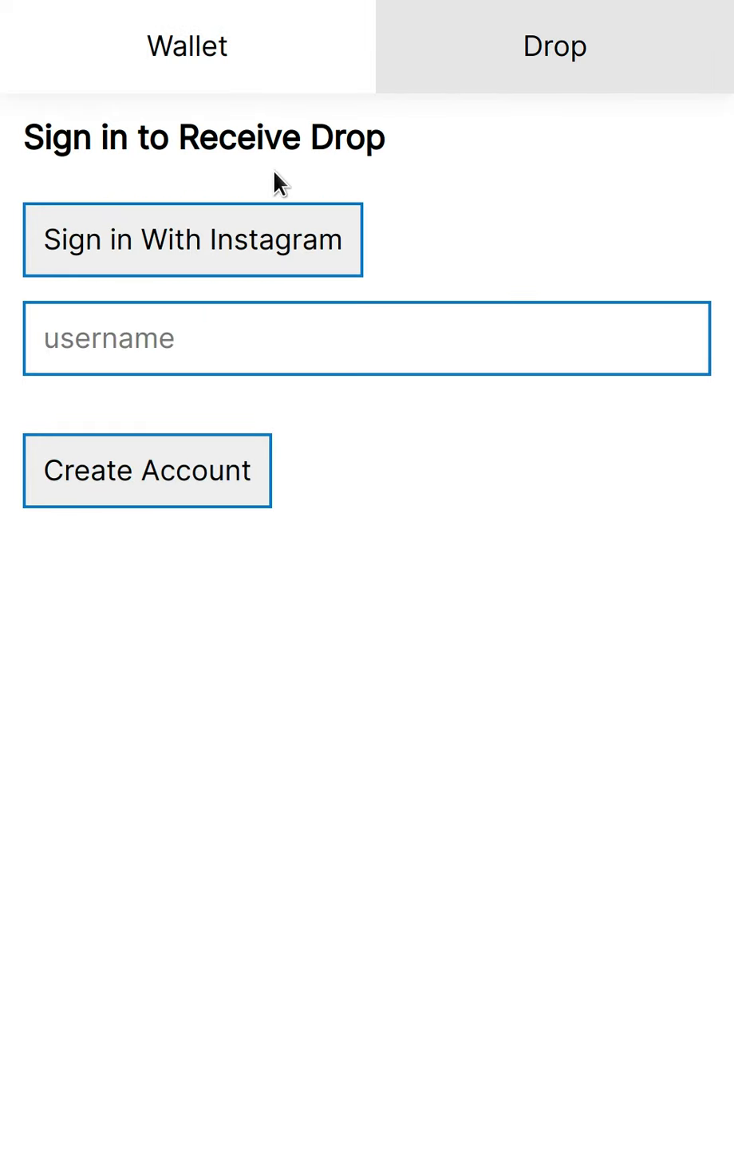
{"action": "left_click", "coordinate": [171, 337]}
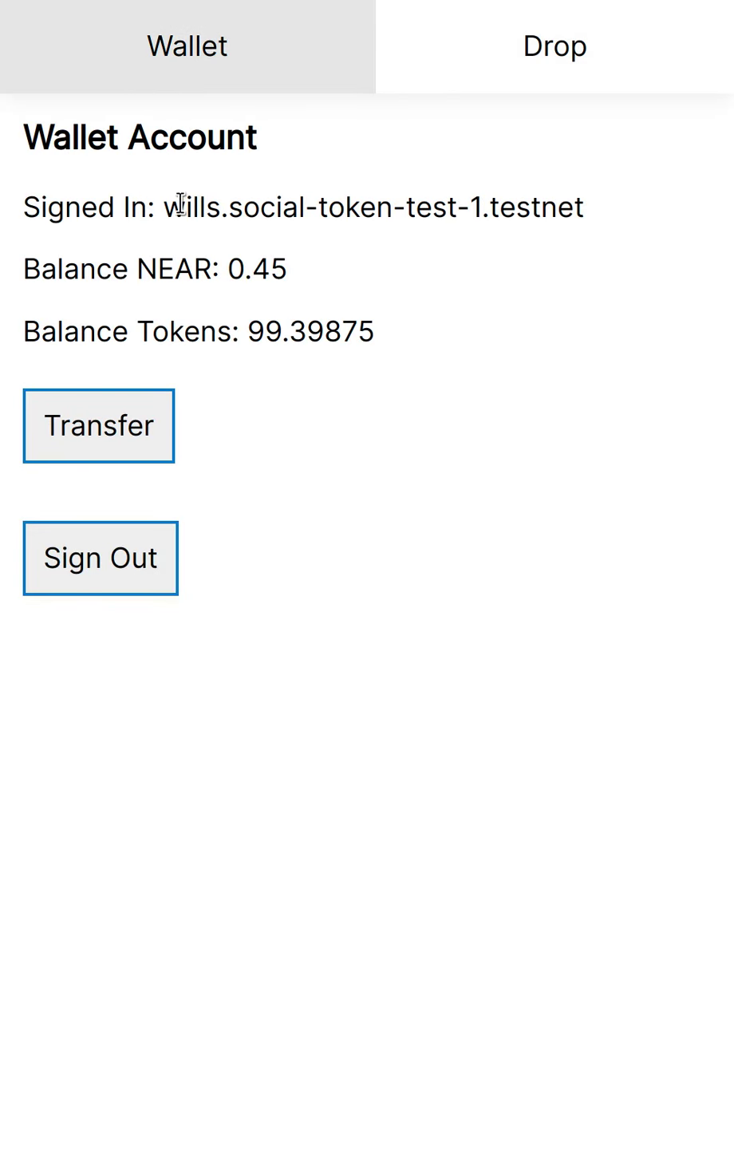
- Transfer 10 tokens from the second guest account to the copied wallet account ID and check both token balances
{"action": "left_click_drag", "start_coordinate": [165, 209], "coordinate": [589, 215]}
{"action": "key", "text": "ctrl+c"}
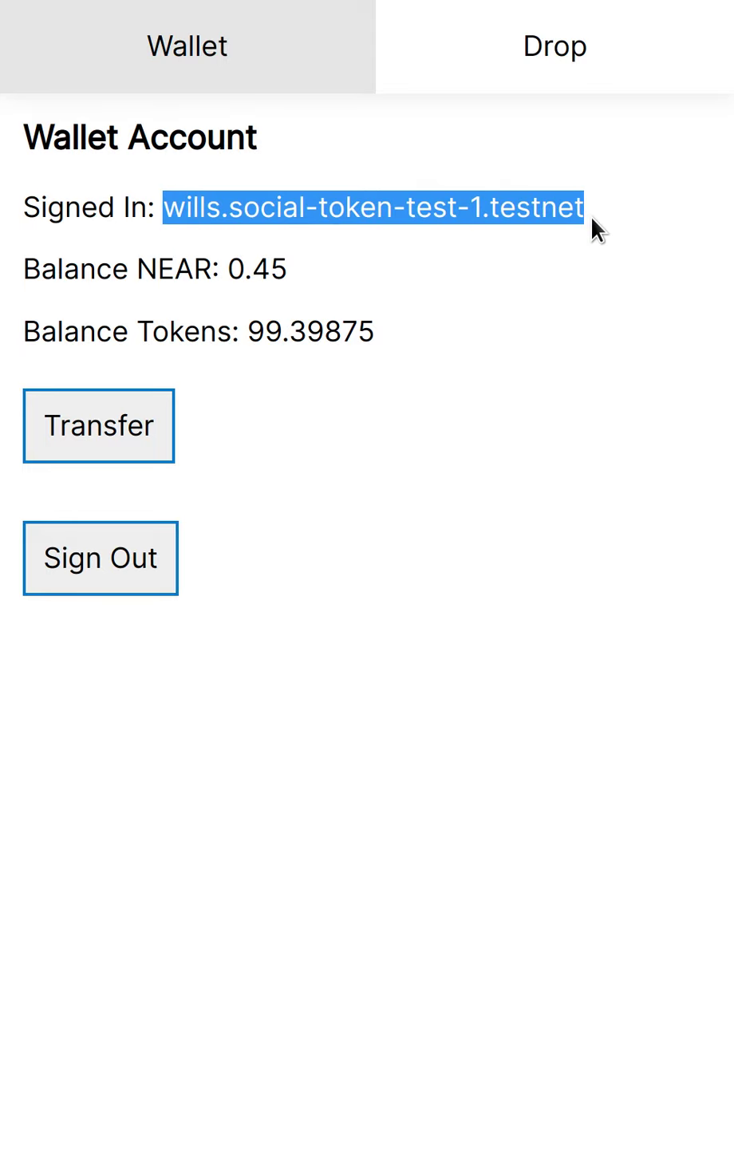
{"action": "left_click", "coordinate": [555, 79]}
{"action": "left_click", "coordinate": [284, 281]}
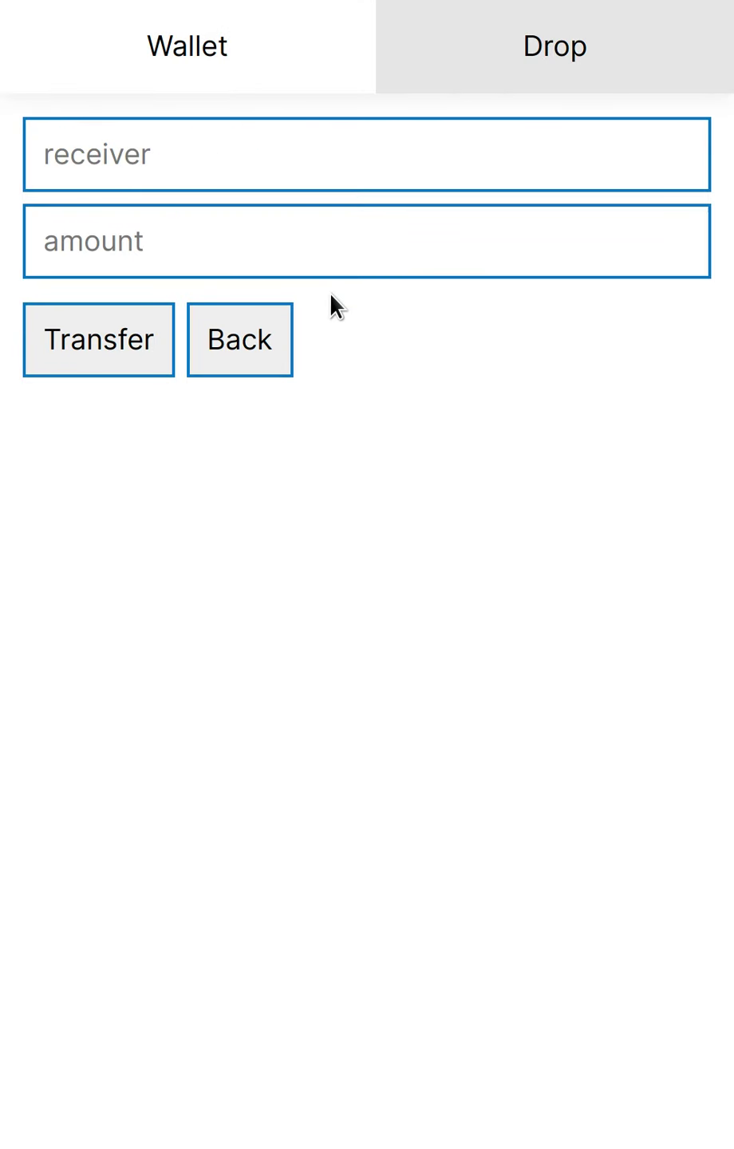
{"action": "left_click", "coordinate": [226, 159]}
{"action": "key", "text": "ctrl+v"}
{"action": "left_click", "coordinate": [214, 254]}
{"action": "type", "text": "10"}
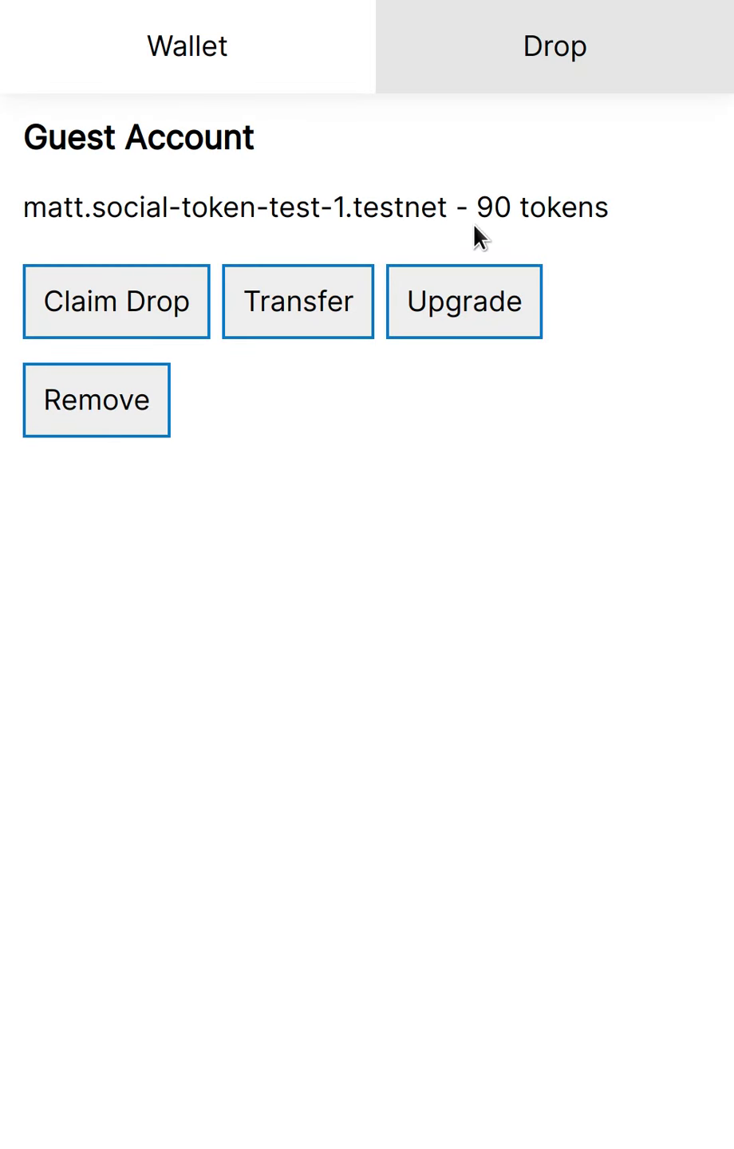
{"action": "left_click_drag", "start_coordinate": [477, 207], "coordinate": [575, 205]}
{"action": "left_click", "coordinate": [259, 71]}
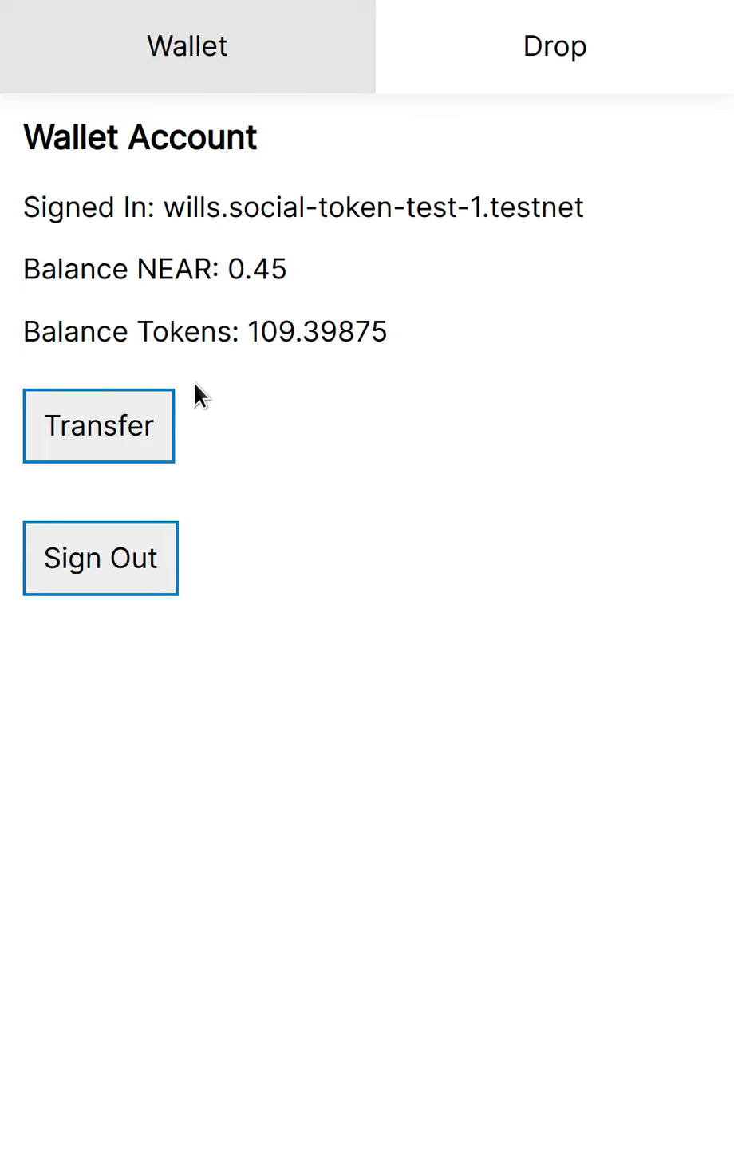
- Transfer tokens from the wallet account to the second guest account, using its copied account ID as the receiver
{"action": "left_click", "coordinate": [131, 435]}
{"action": "left_click", "coordinate": [505, 75]}
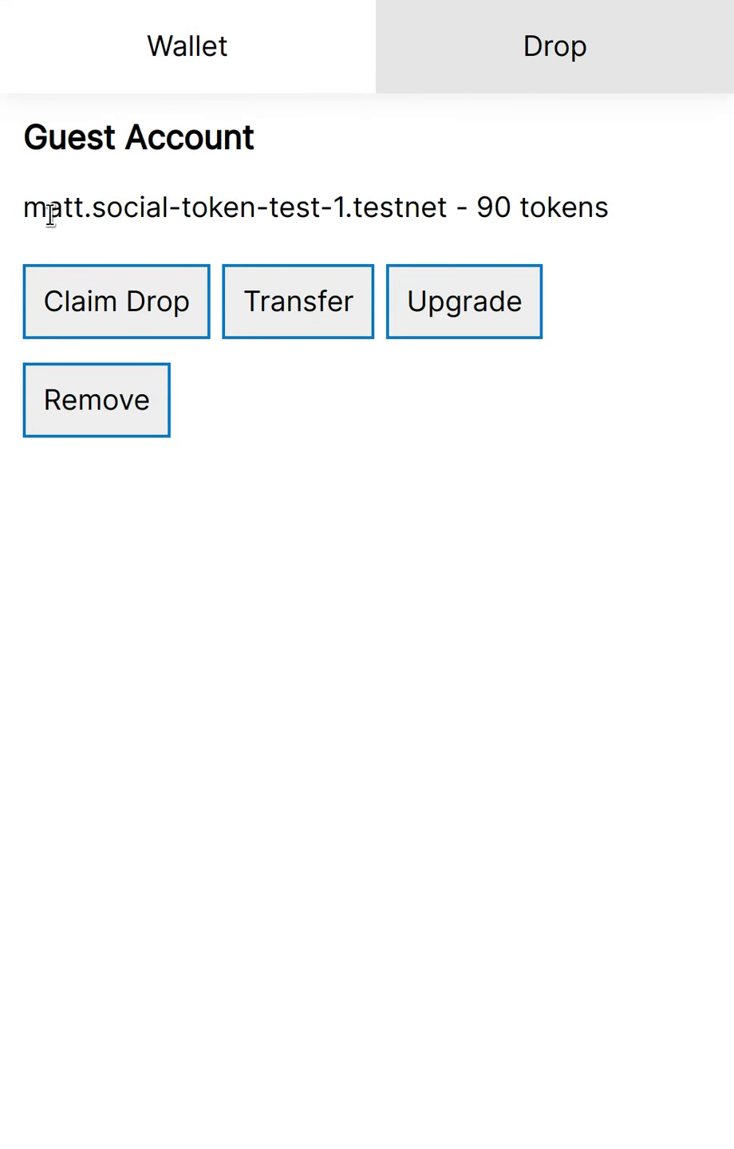
{"action": "left_click_drag", "start_coordinate": [31, 209], "coordinate": [452, 219]}
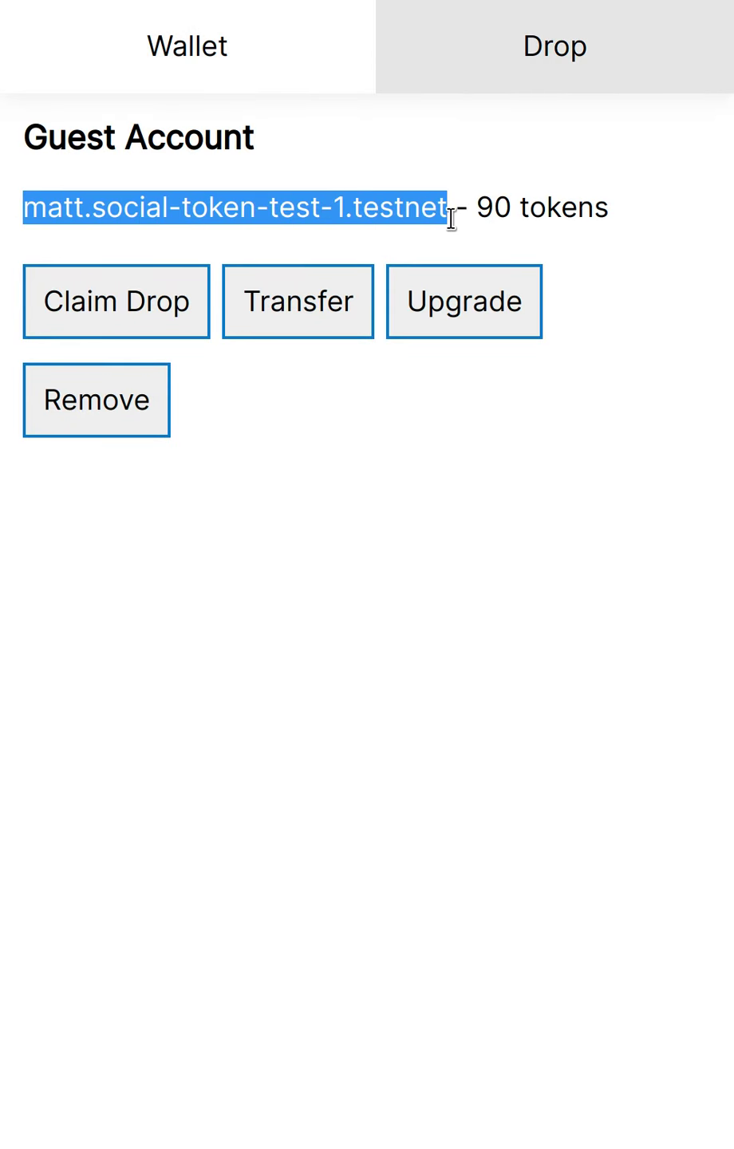
{"action": "key", "text": "ctrl+c"}
{"action": "left_click", "coordinate": [88, 44]}
{"action": "left_click", "coordinate": [77, 185]}
{"action": "key", "text": "ctrl+v"}
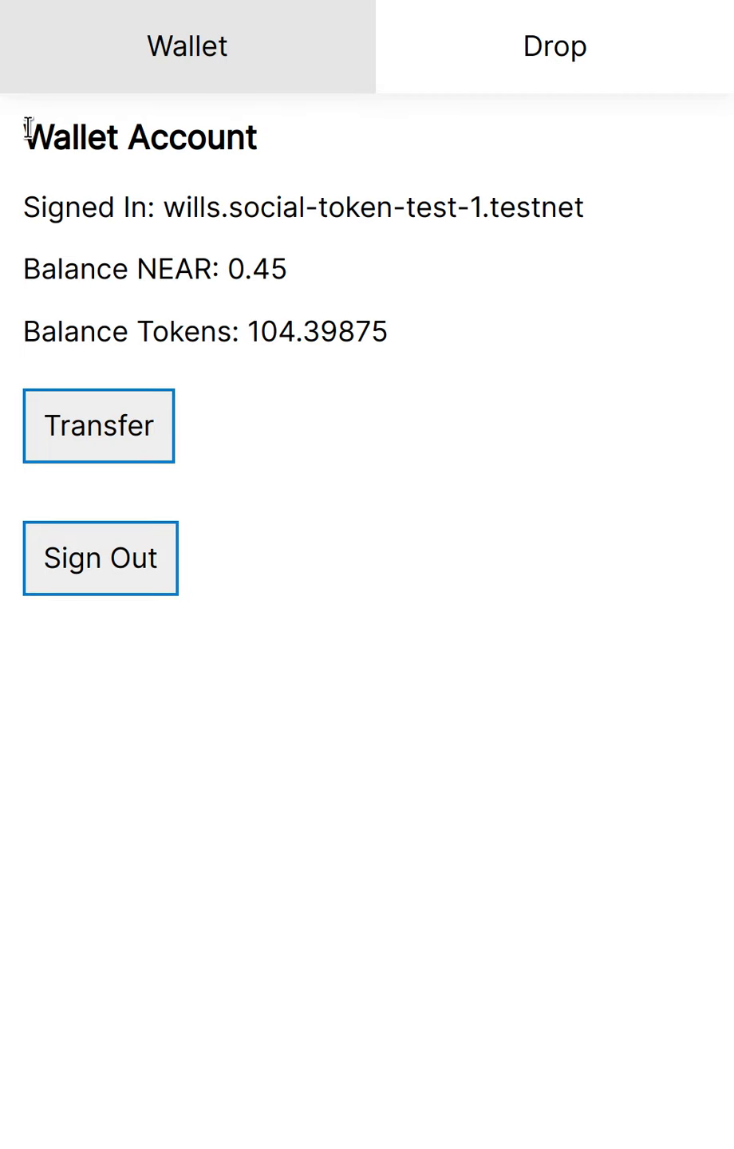
- Examine the wallet account's NEAR and token balances following the transfer to the guest account
{"action": "left_click_drag", "start_coordinate": [23, 120], "coordinate": [443, 321]}
{"action": "left_click", "coordinate": [444, 321]}
{"action": "left_click_drag", "start_coordinate": [230, 270], "coordinate": [289, 275]}
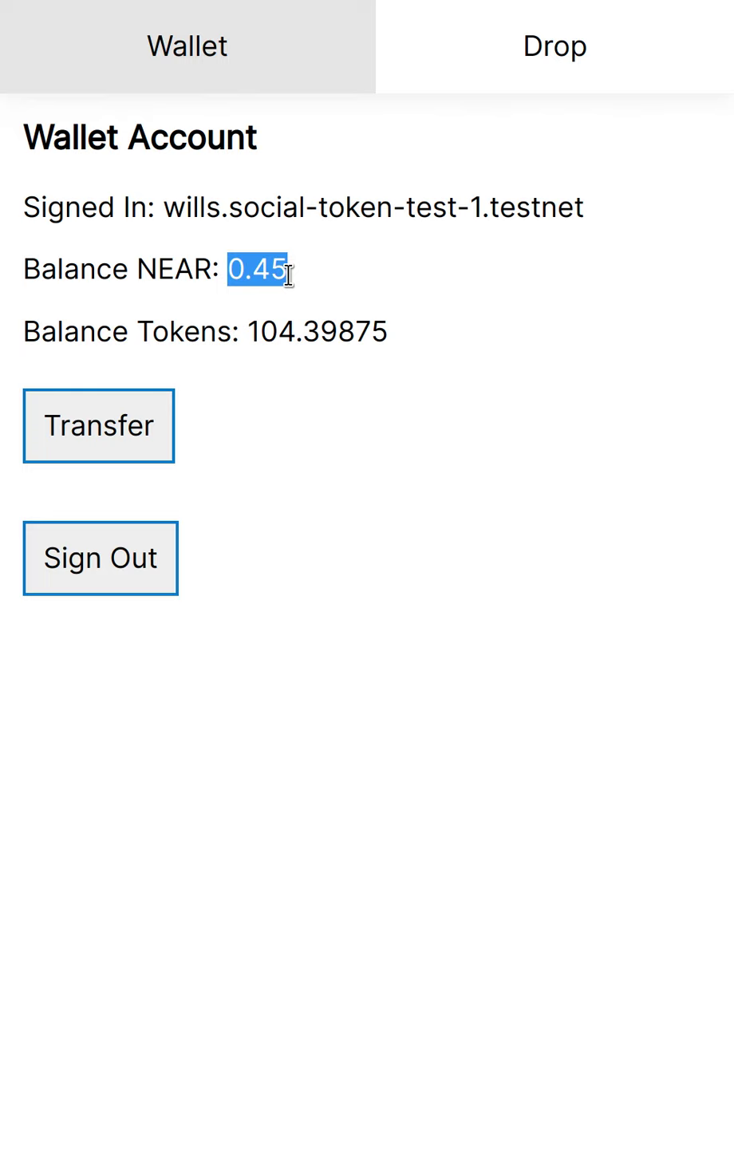
{"action": "left_click_drag", "start_coordinate": [248, 332], "coordinate": [464, 330]}
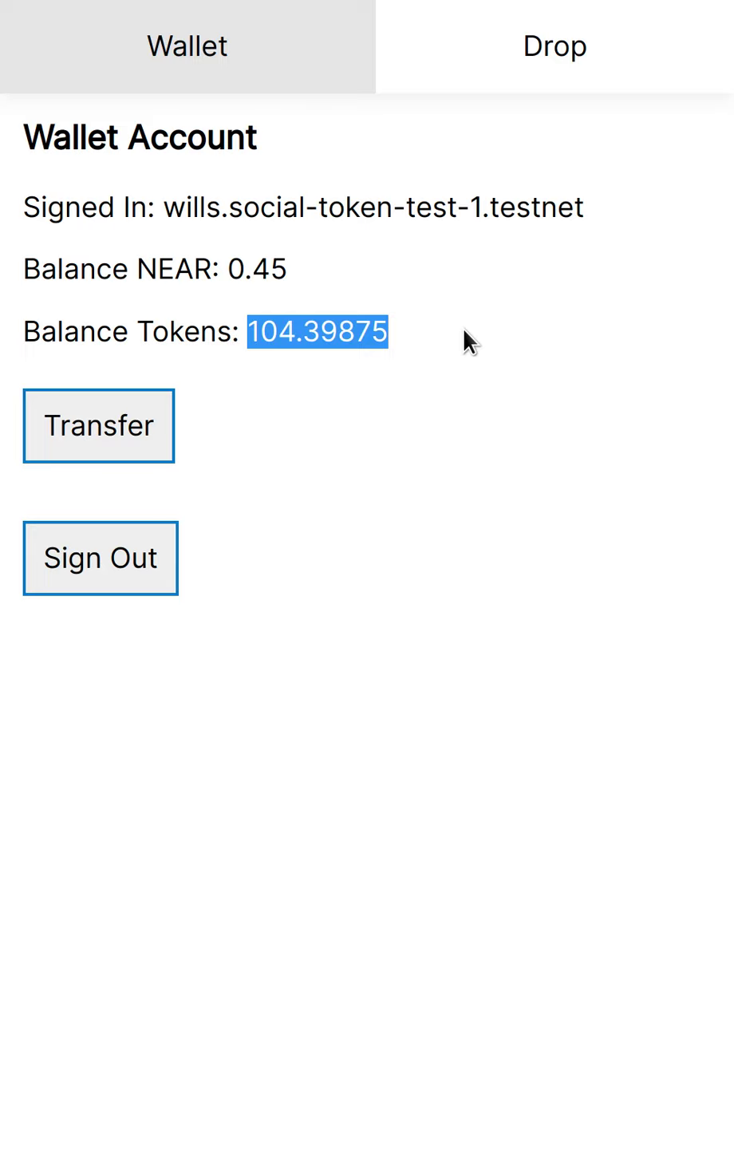
{"action": "left_click", "coordinate": [462, 330]}
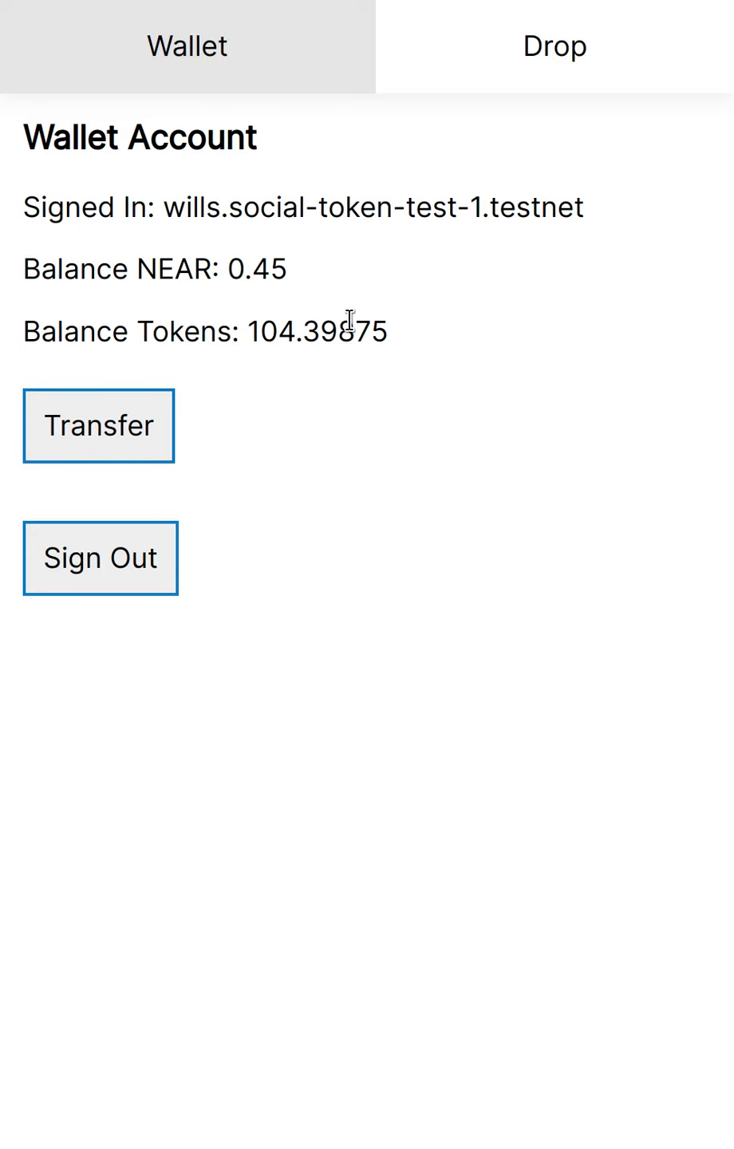
{"action": "left_click_drag", "start_coordinate": [305, 331], "coordinate": [419, 330]}
- Make another token transfer from the wallet account to the same guest account ID
{"action": "left_click", "coordinate": [126, 437]}
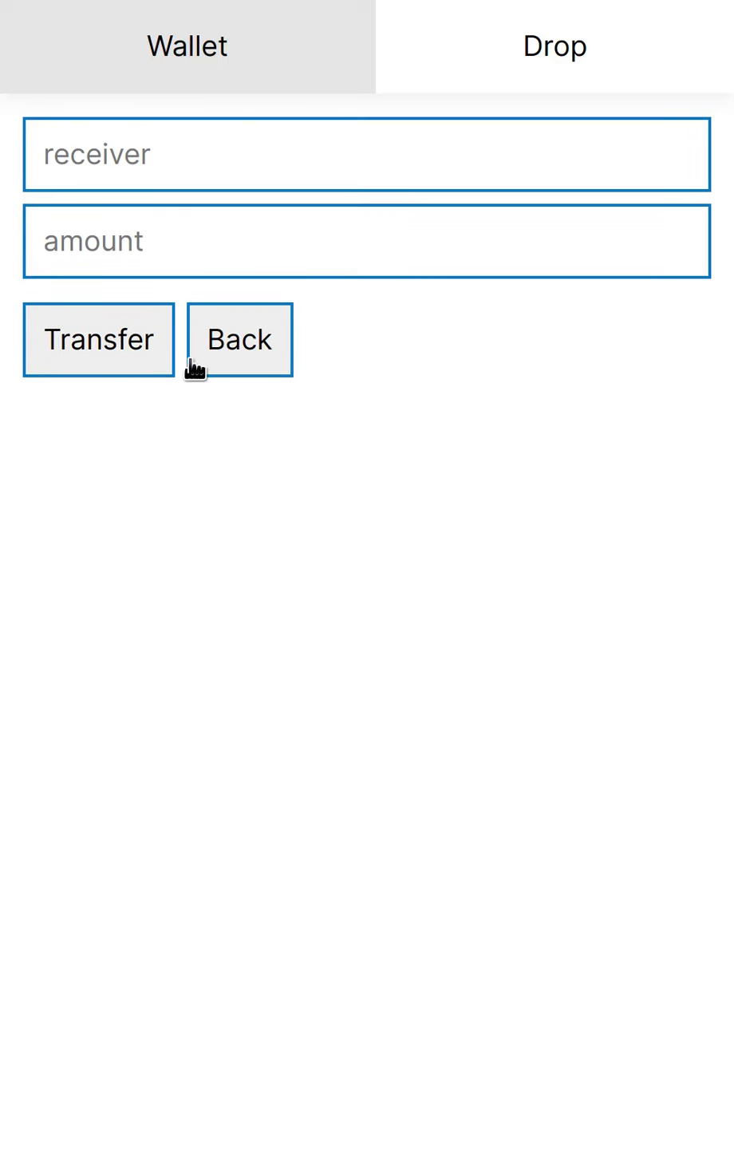
{"action": "left_click", "coordinate": [130, 181]}
{"action": "key", "text": "ctrl+v"}
{"action": "left_click", "coordinate": [119, 254]}
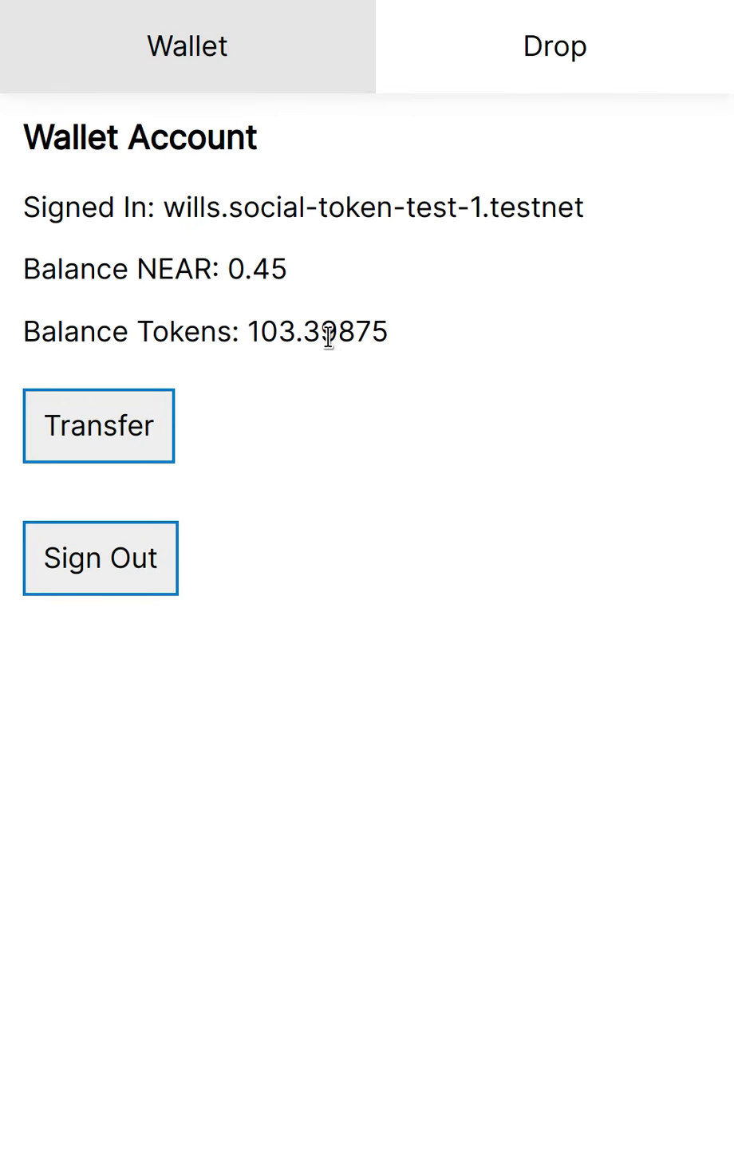
- Check the wallet's token and NEAR balances and the second guest account's token balance
{"action": "left_click_drag", "start_coordinate": [310, 331], "coordinate": [401, 335]}
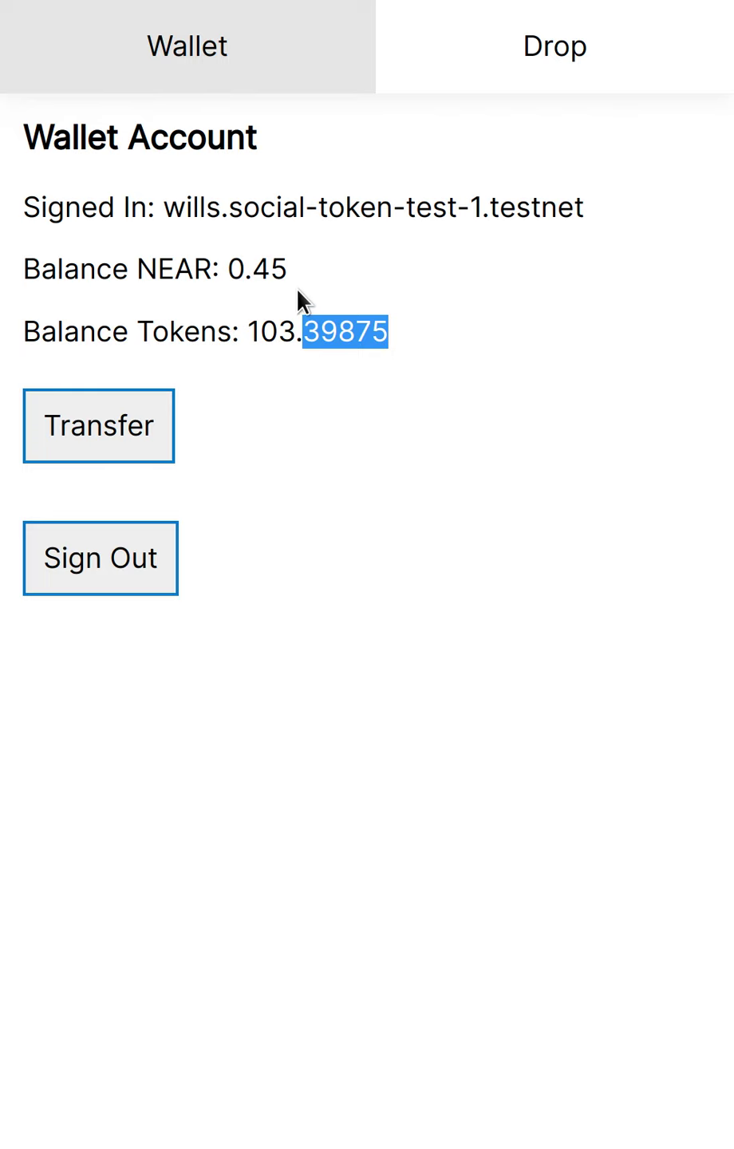
{"action": "left_click_drag", "start_coordinate": [226, 270], "coordinate": [294, 276]}
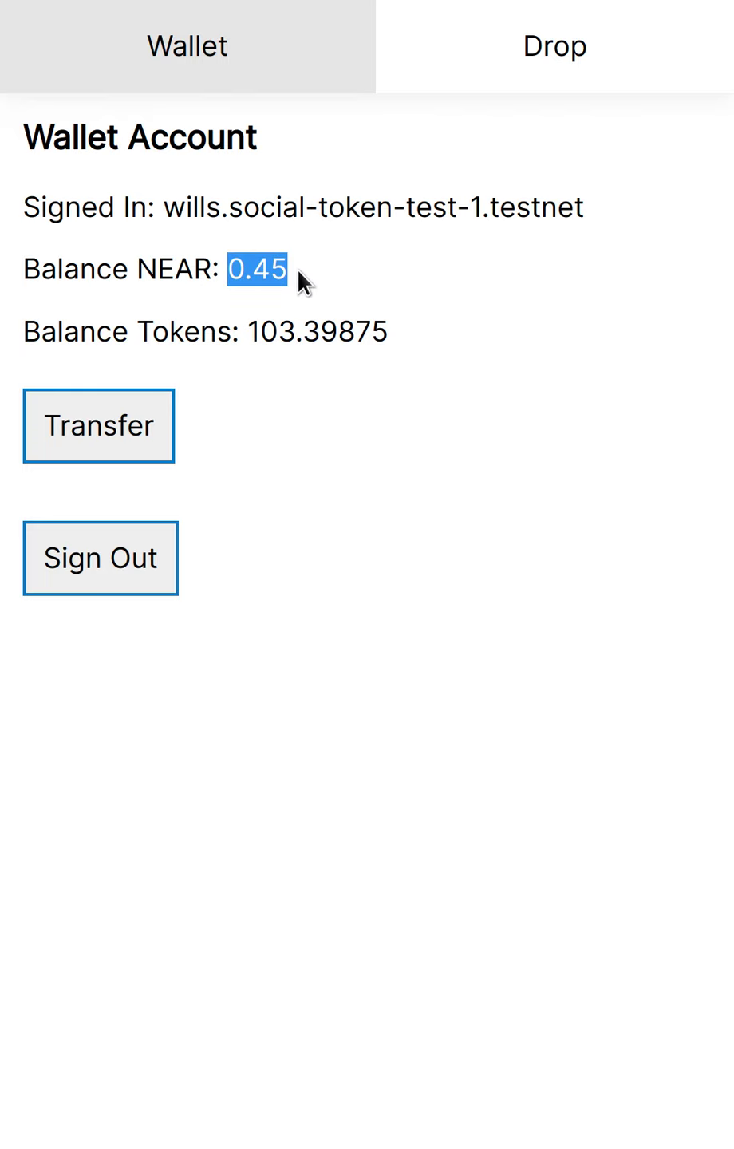
{"action": "left_click", "coordinate": [492, 67]}
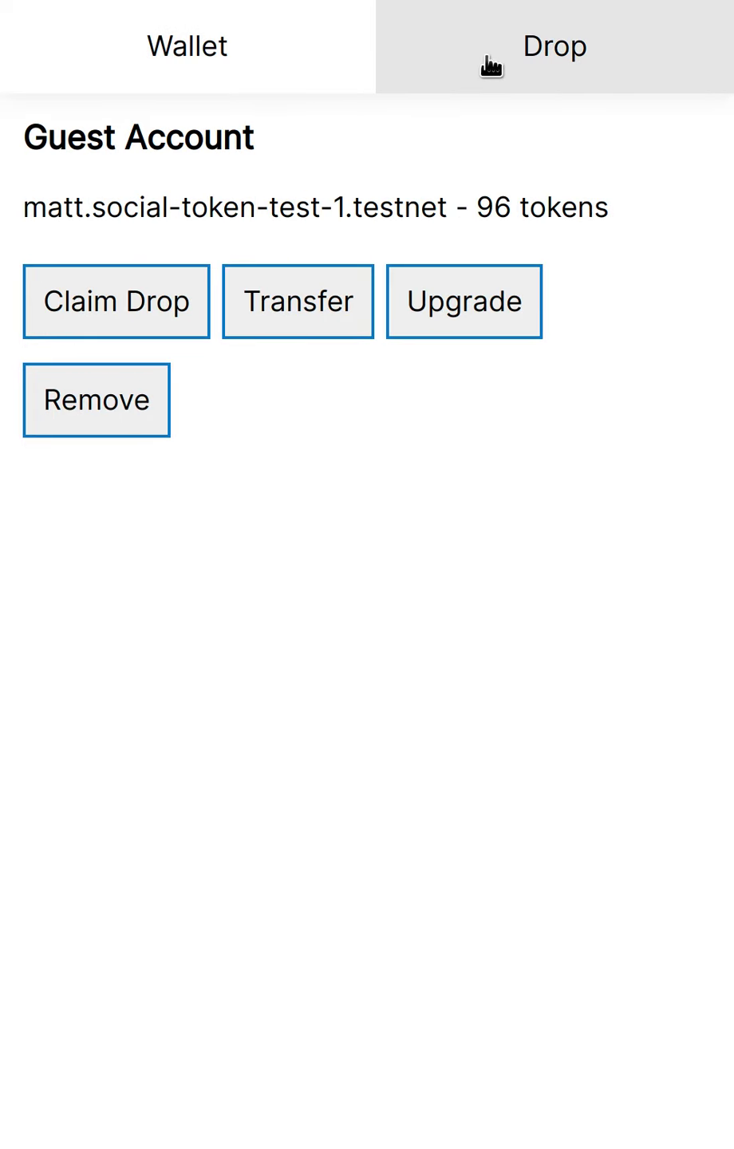
{"action": "left_click_drag", "start_coordinate": [478, 209], "coordinate": [609, 209]}
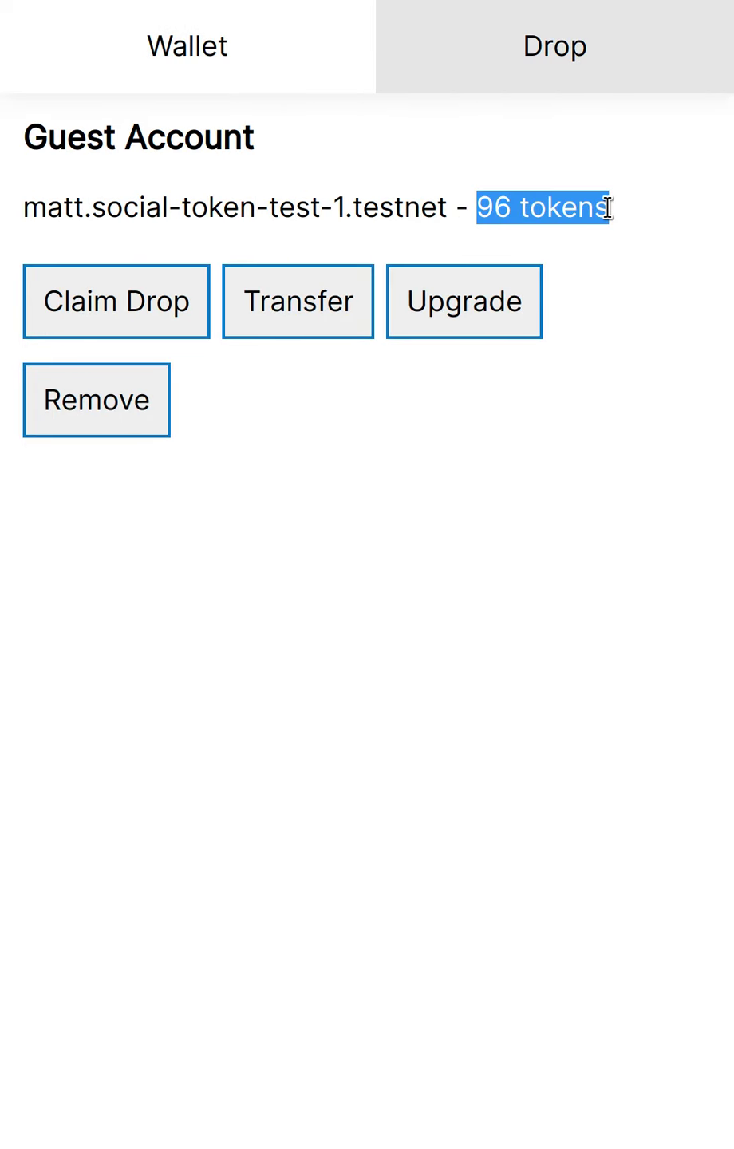
{"action": "left_click", "coordinate": [610, 209]}
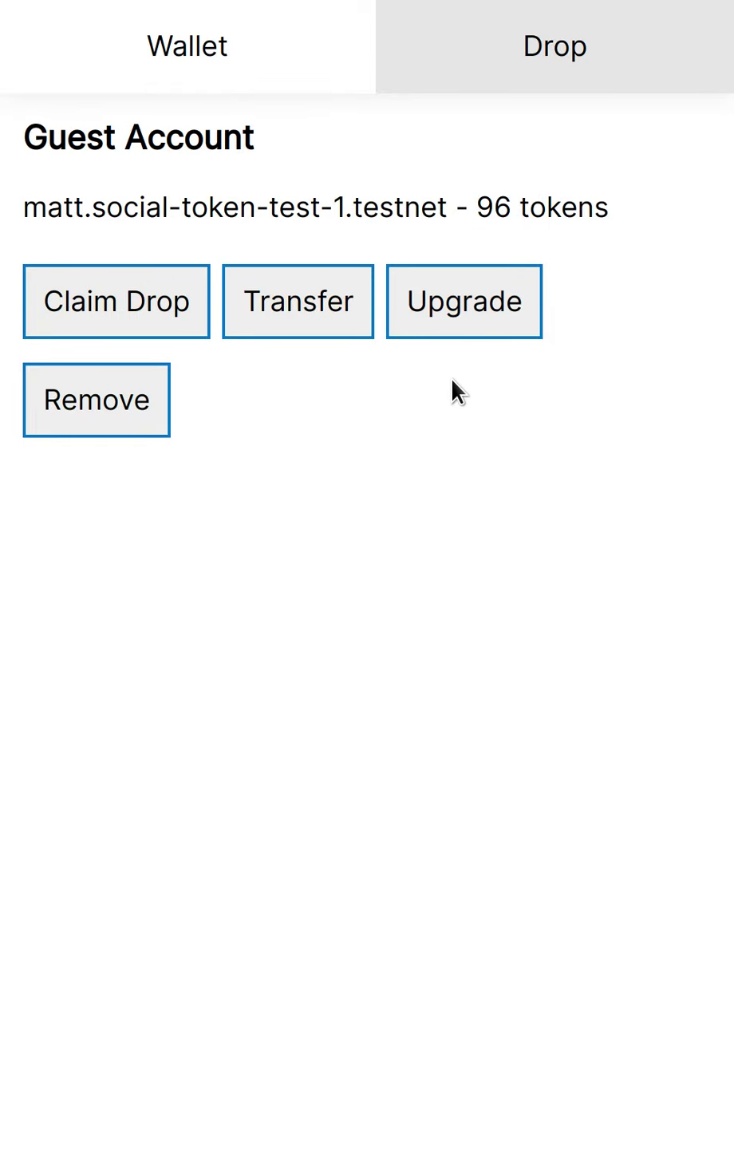
{"action": "mouse_move", "coordinate": [11, 385]}
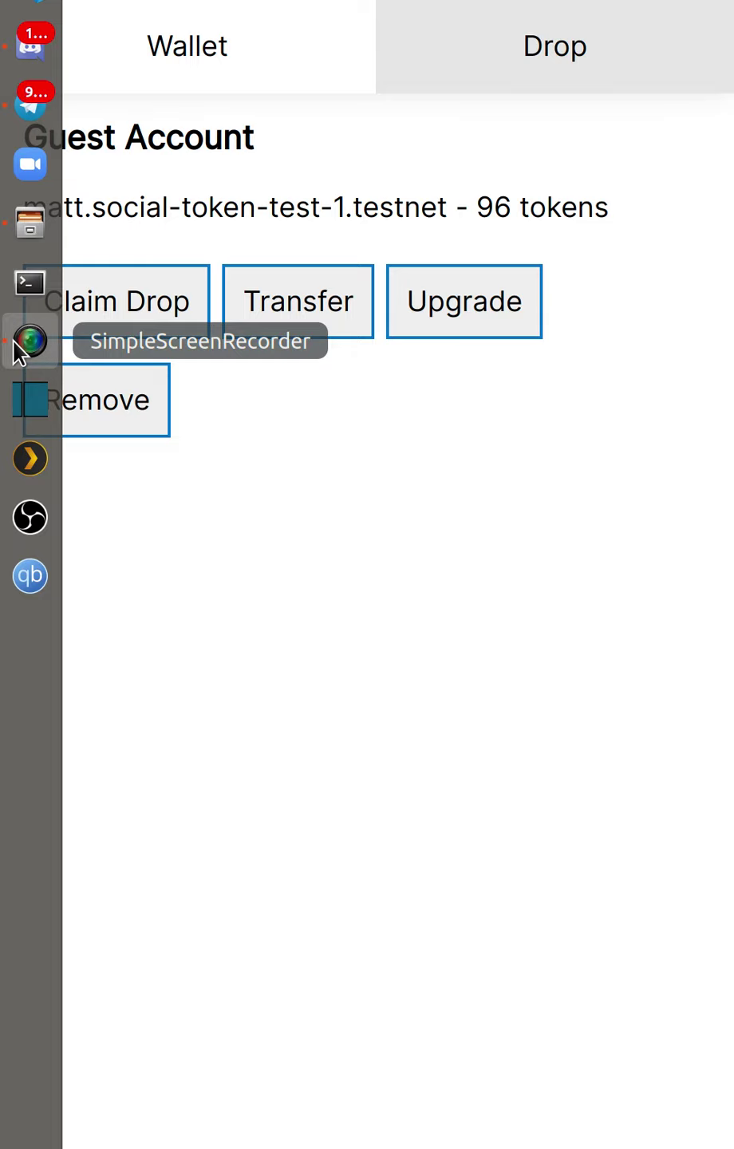